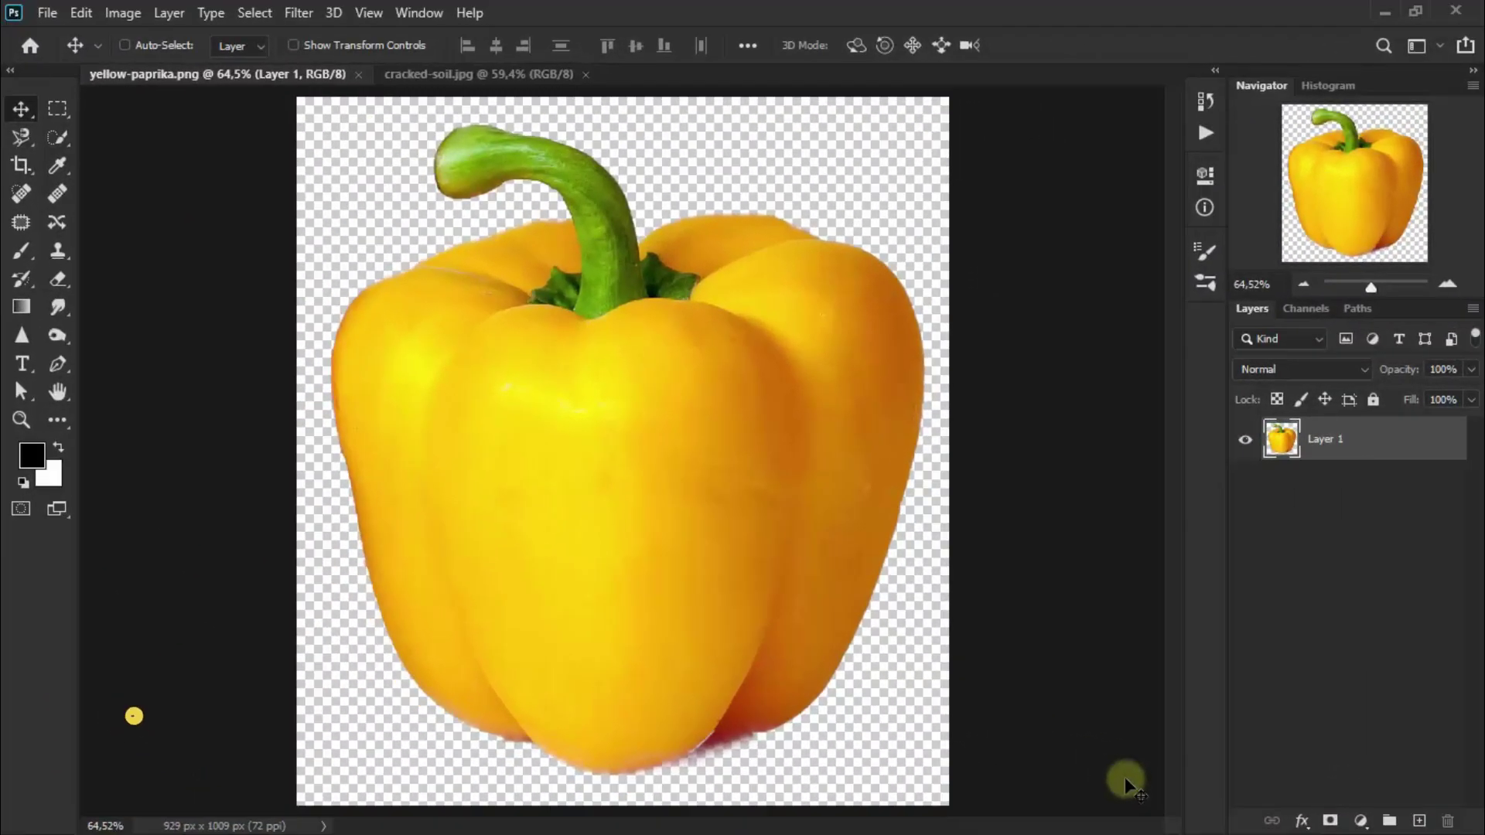
- Open the File menu with yellow-paprika.png and cracked-soil.jpg open
{"action": "left_click", "coordinate": [48, 13]}
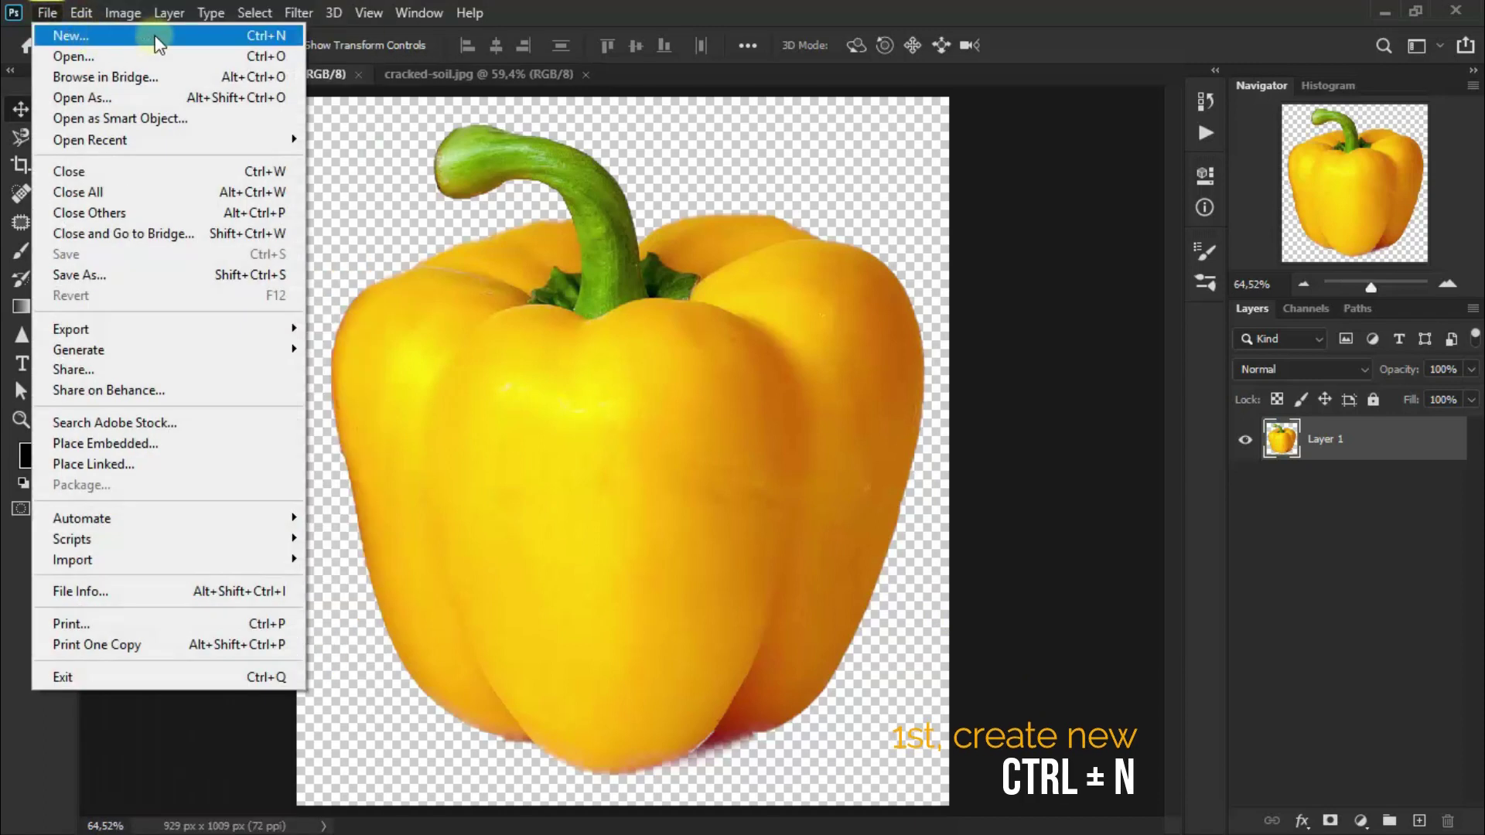
- Start a new 1920 × 1277 px document at 72 pixels/cm, RGB 8 bit
{"action": "left_click", "coordinate": [156, 36]}
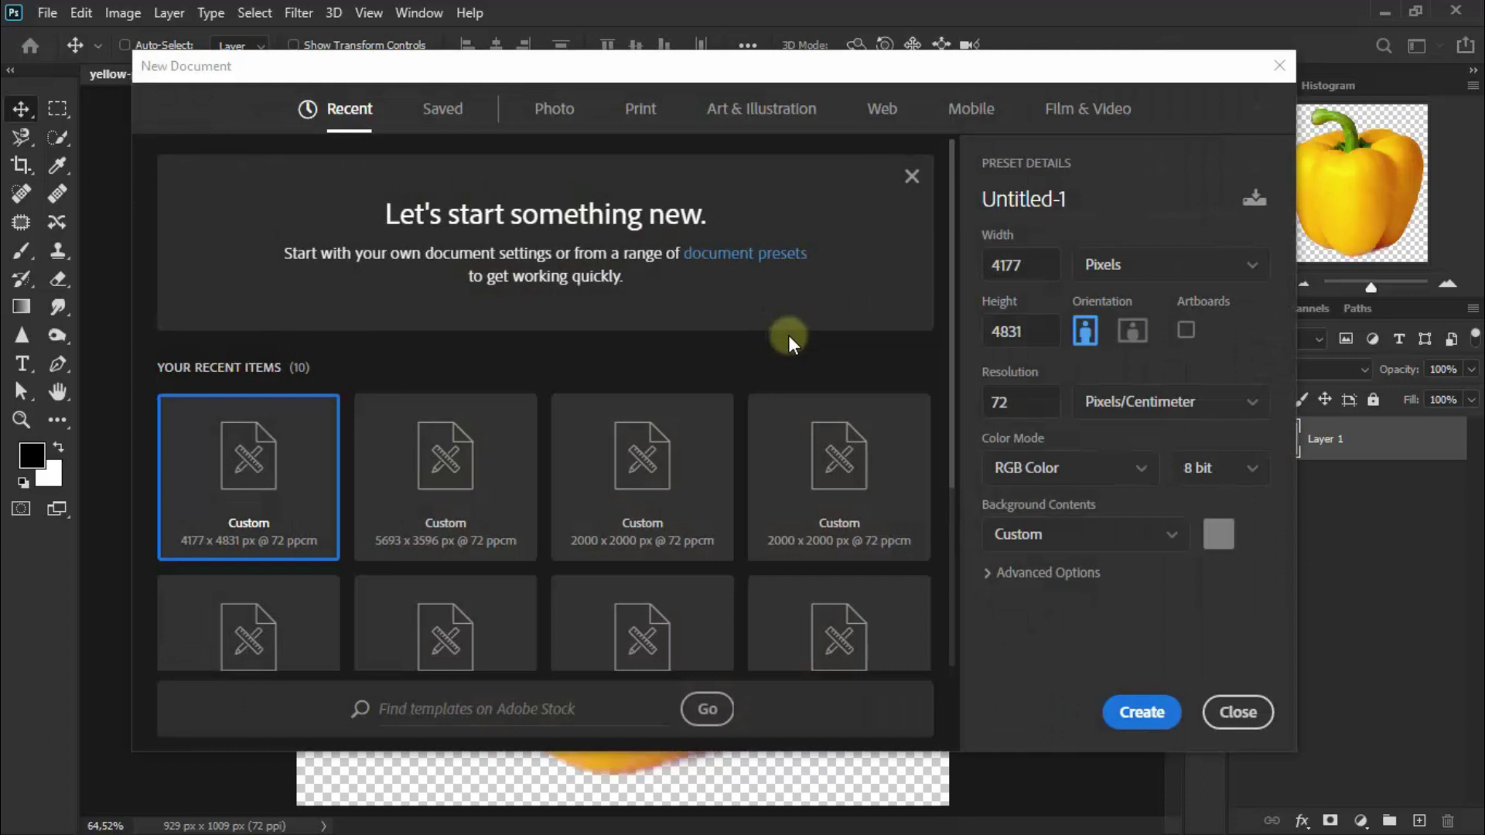
{"action": "left_click", "coordinate": [1162, 274]}
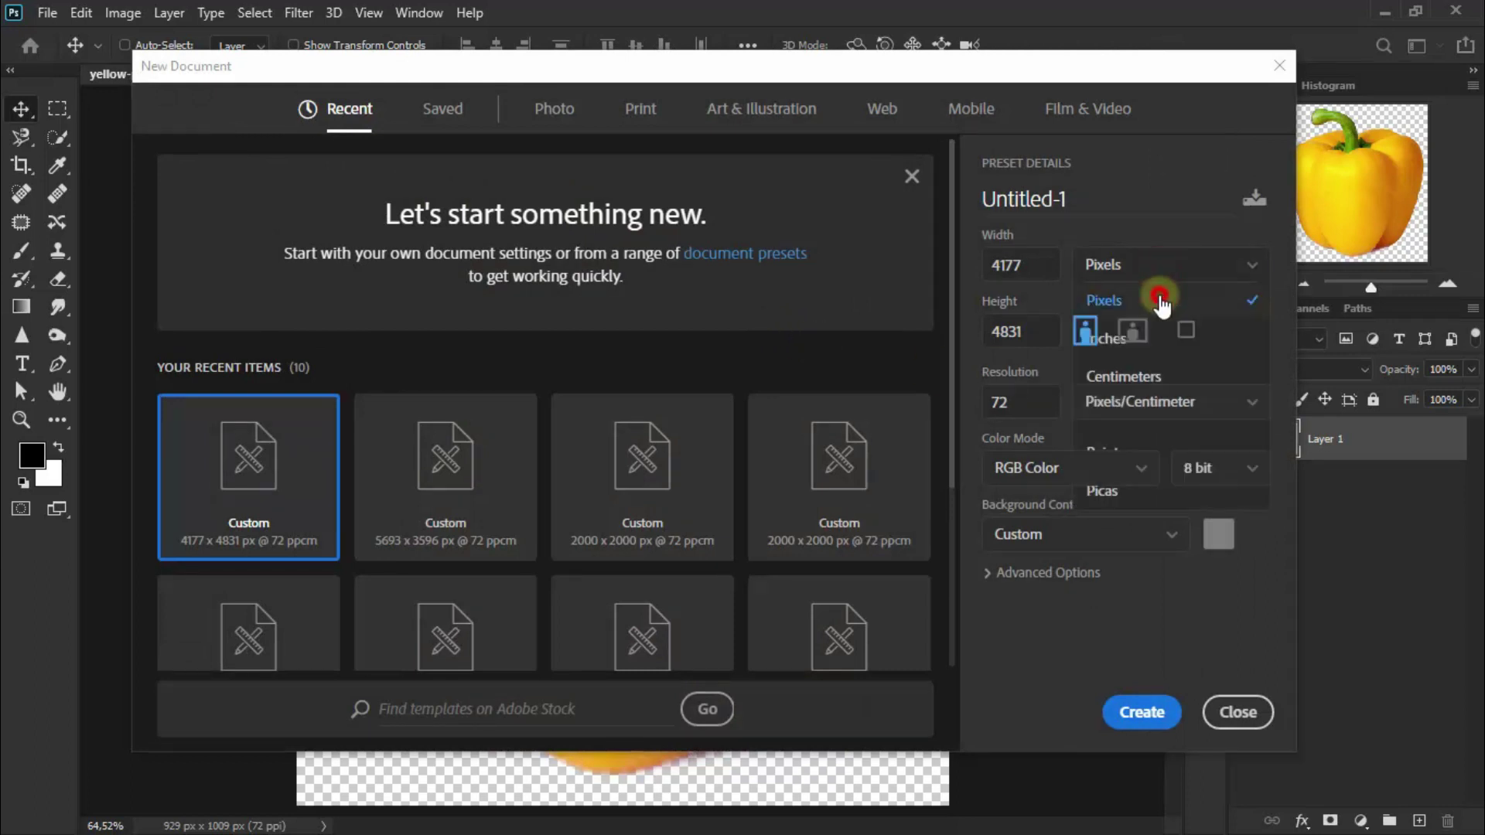
{"action": "left_click", "coordinate": [1160, 302]}
{"action": "double_click", "coordinate": [1041, 270]}
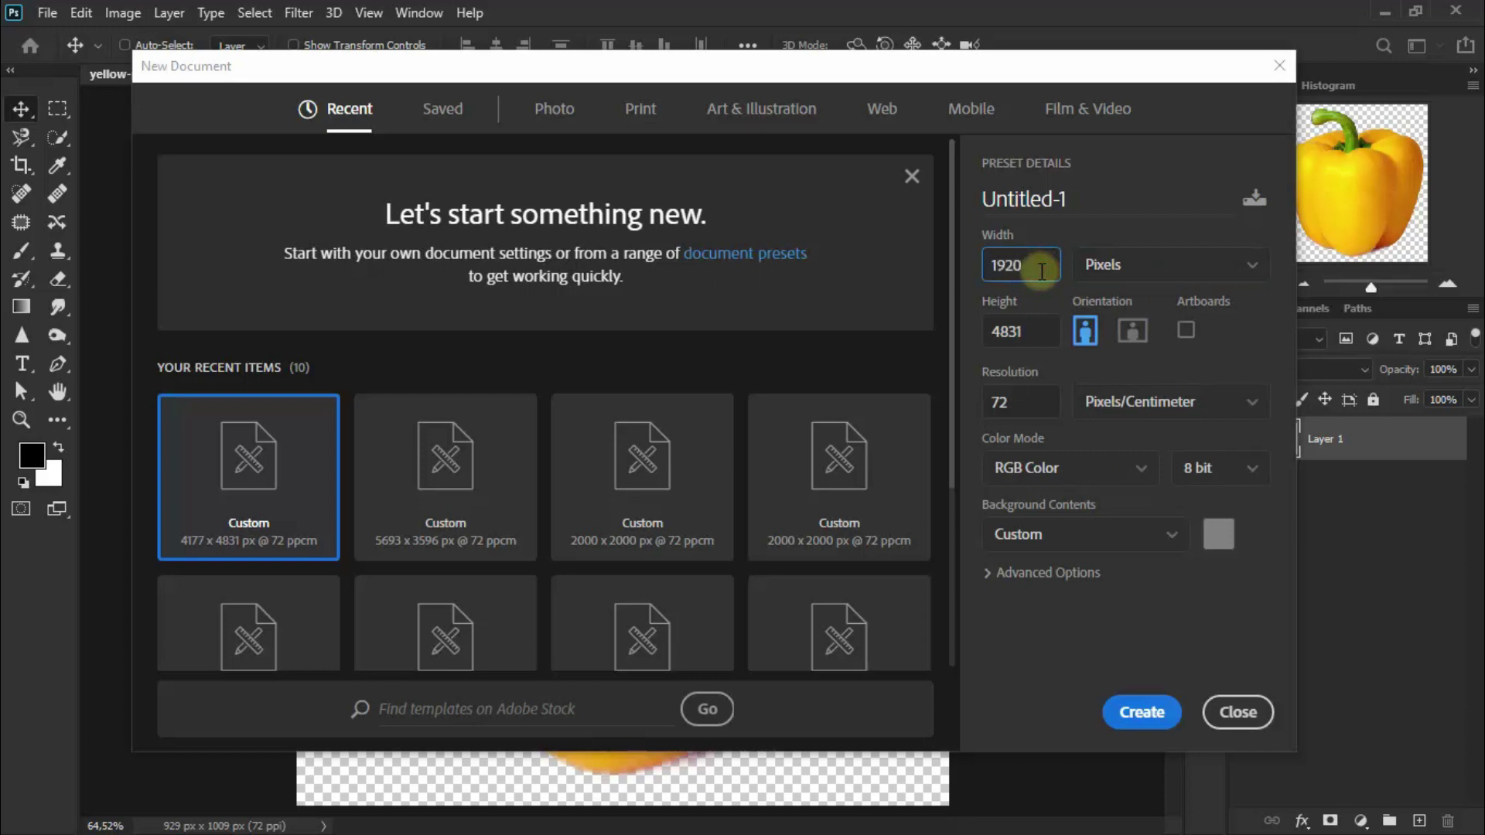
{"action": "left_click", "coordinate": [1039, 326]}
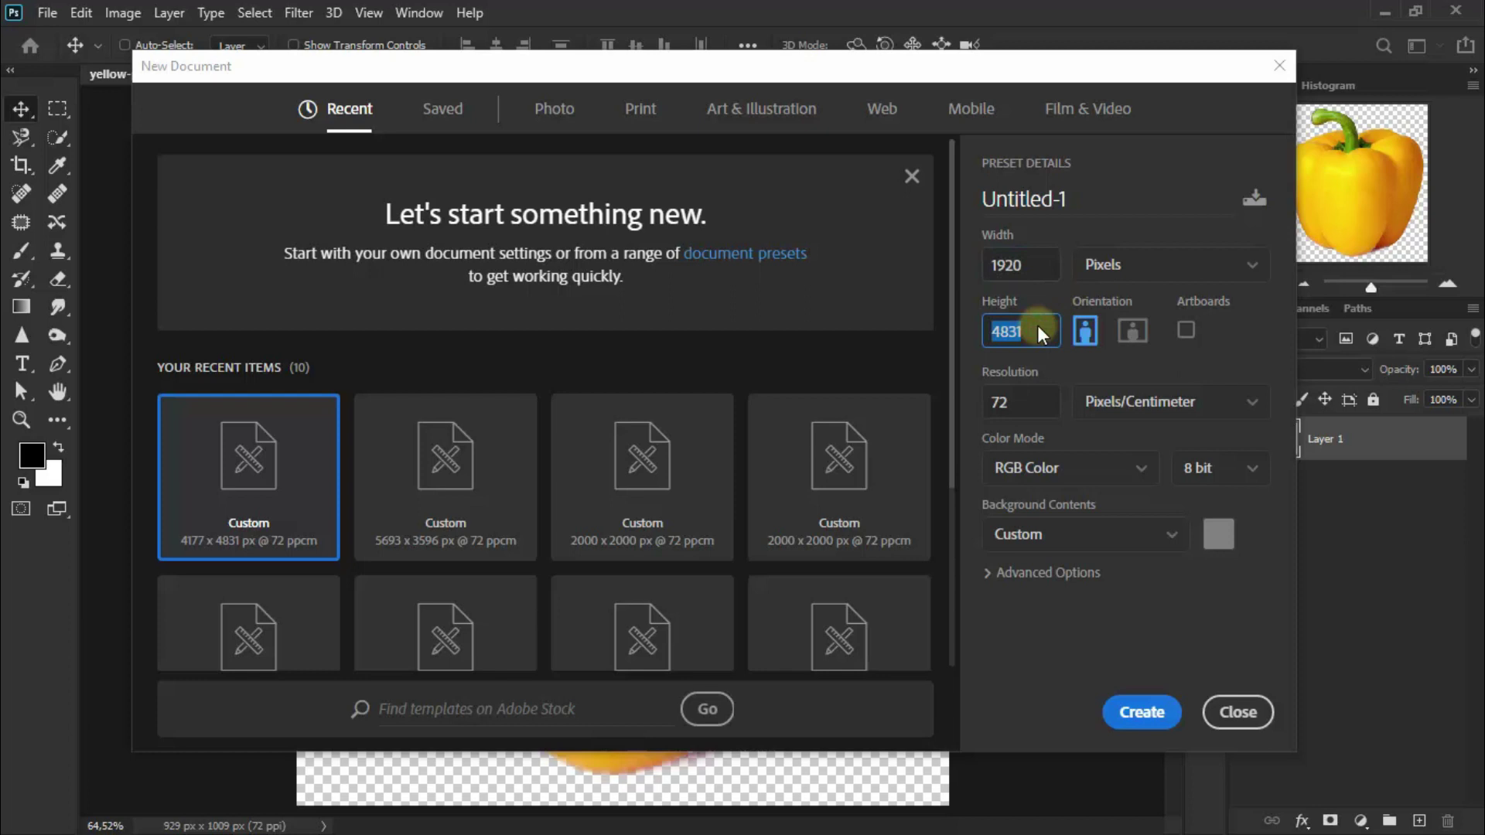
{"action": "type", "text": "1277"}
{"action": "left_click", "coordinate": [1120, 410]}
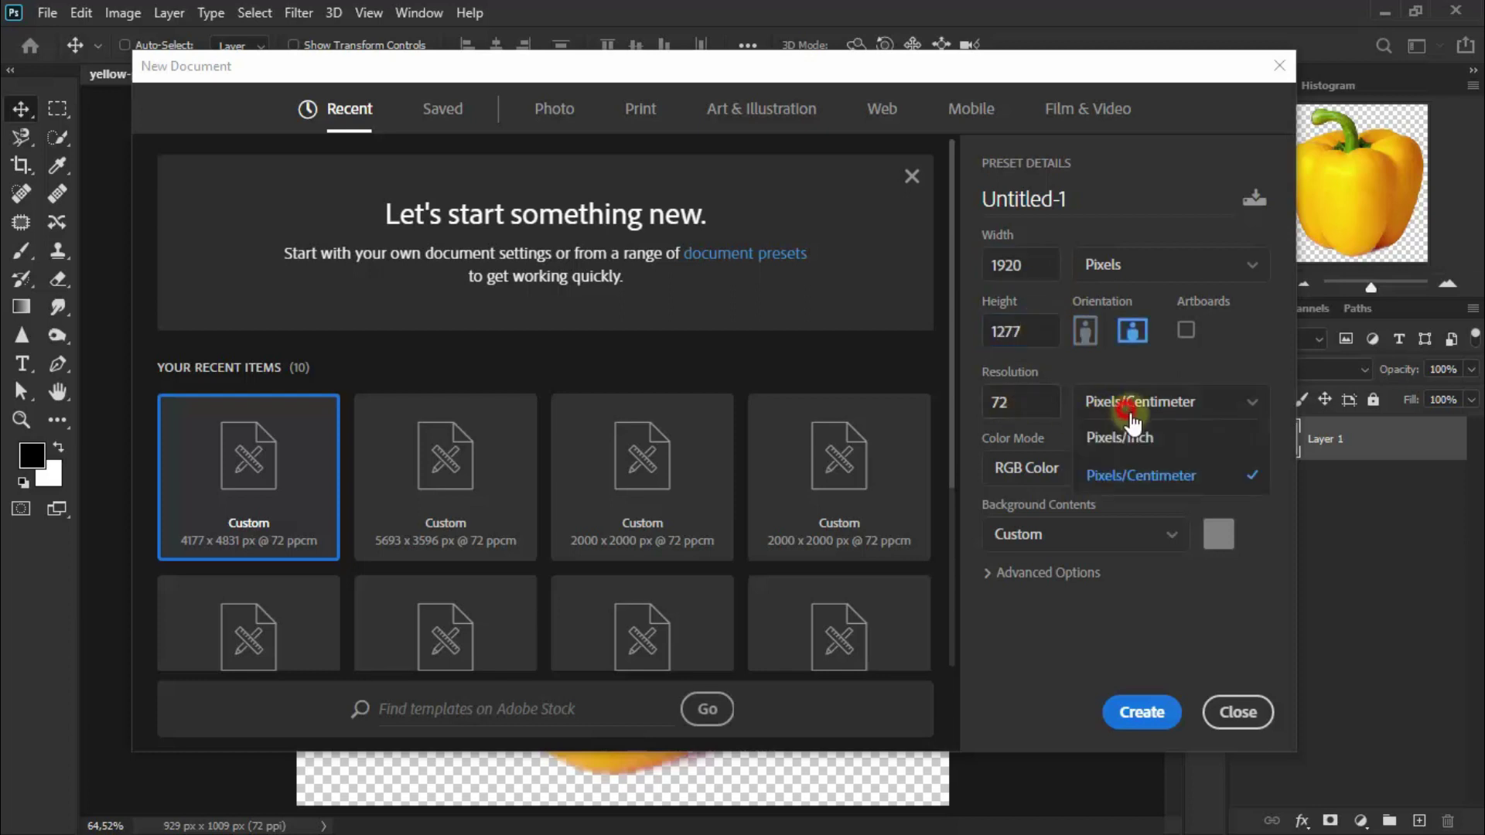
{"action": "left_click", "coordinate": [1171, 476]}
{"action": "left_click", "coordinate": [1041, 411]}
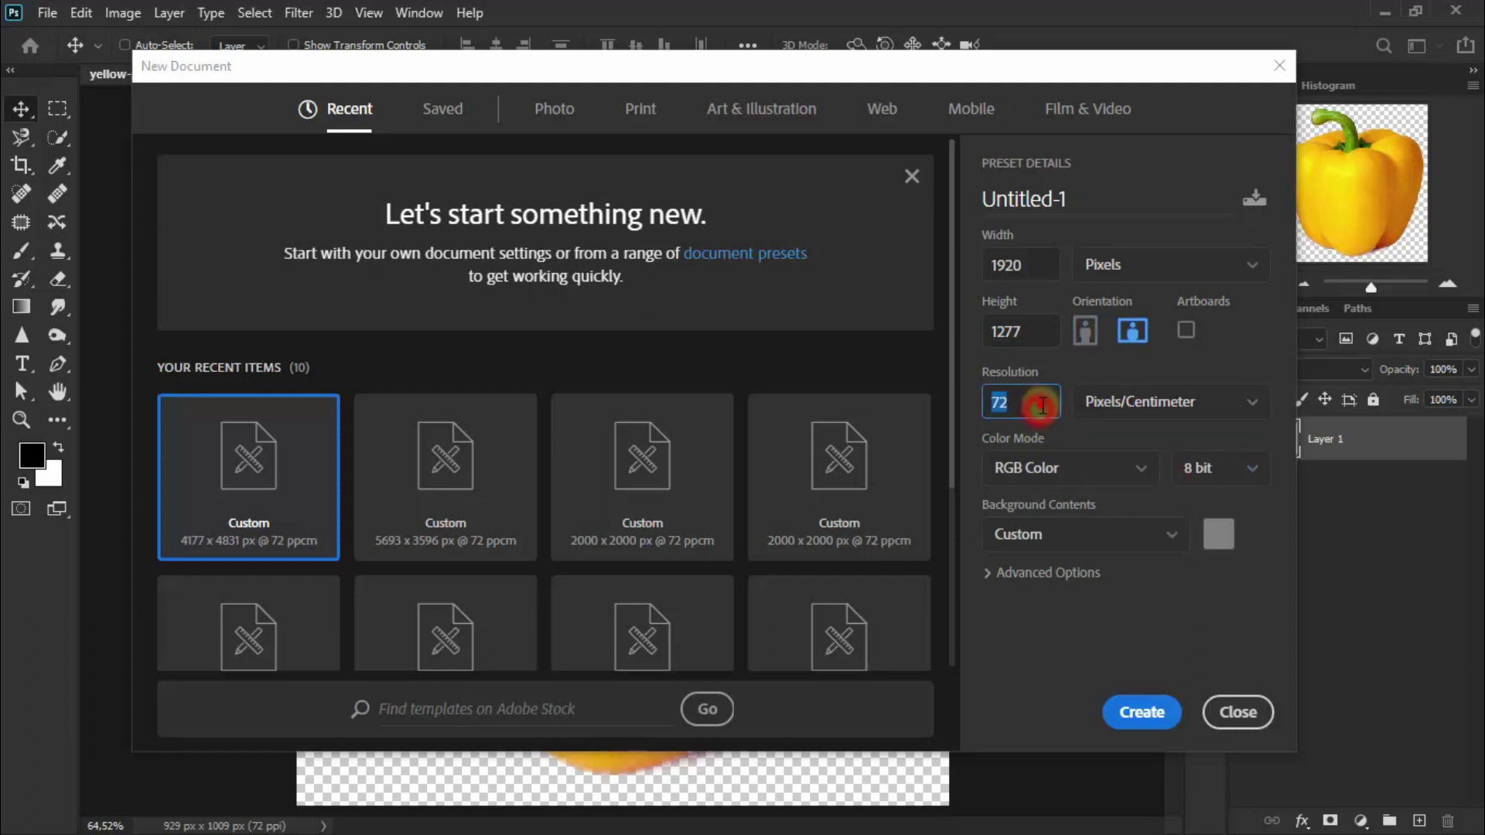
{"action": "left_click", "coordinate": [1139, 470]}
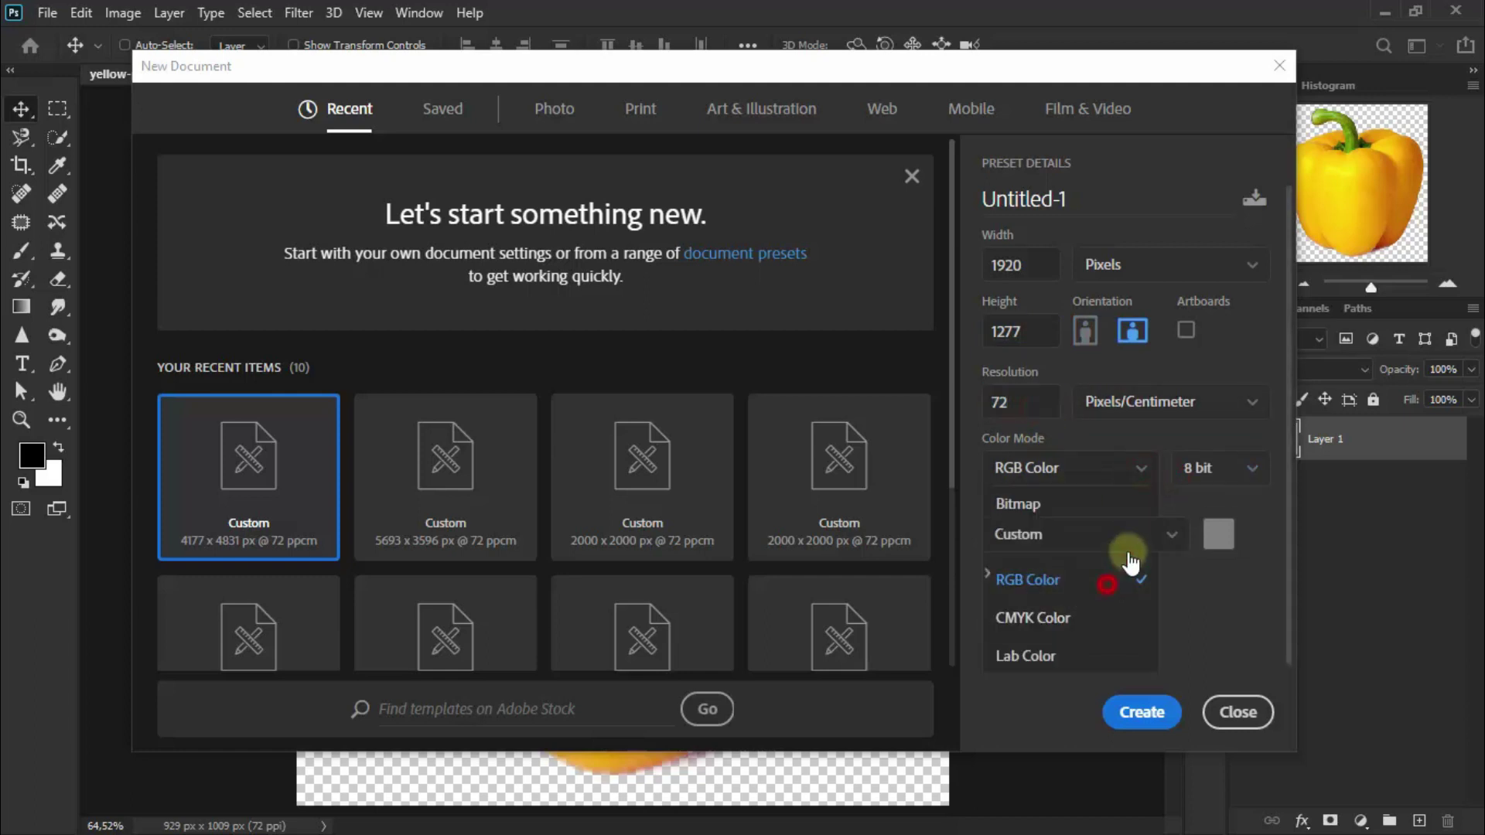
{"action": "left_click", "coordinate": [1237, 470]}
{"action": "left_click", "coordinate": [1237, 504]}
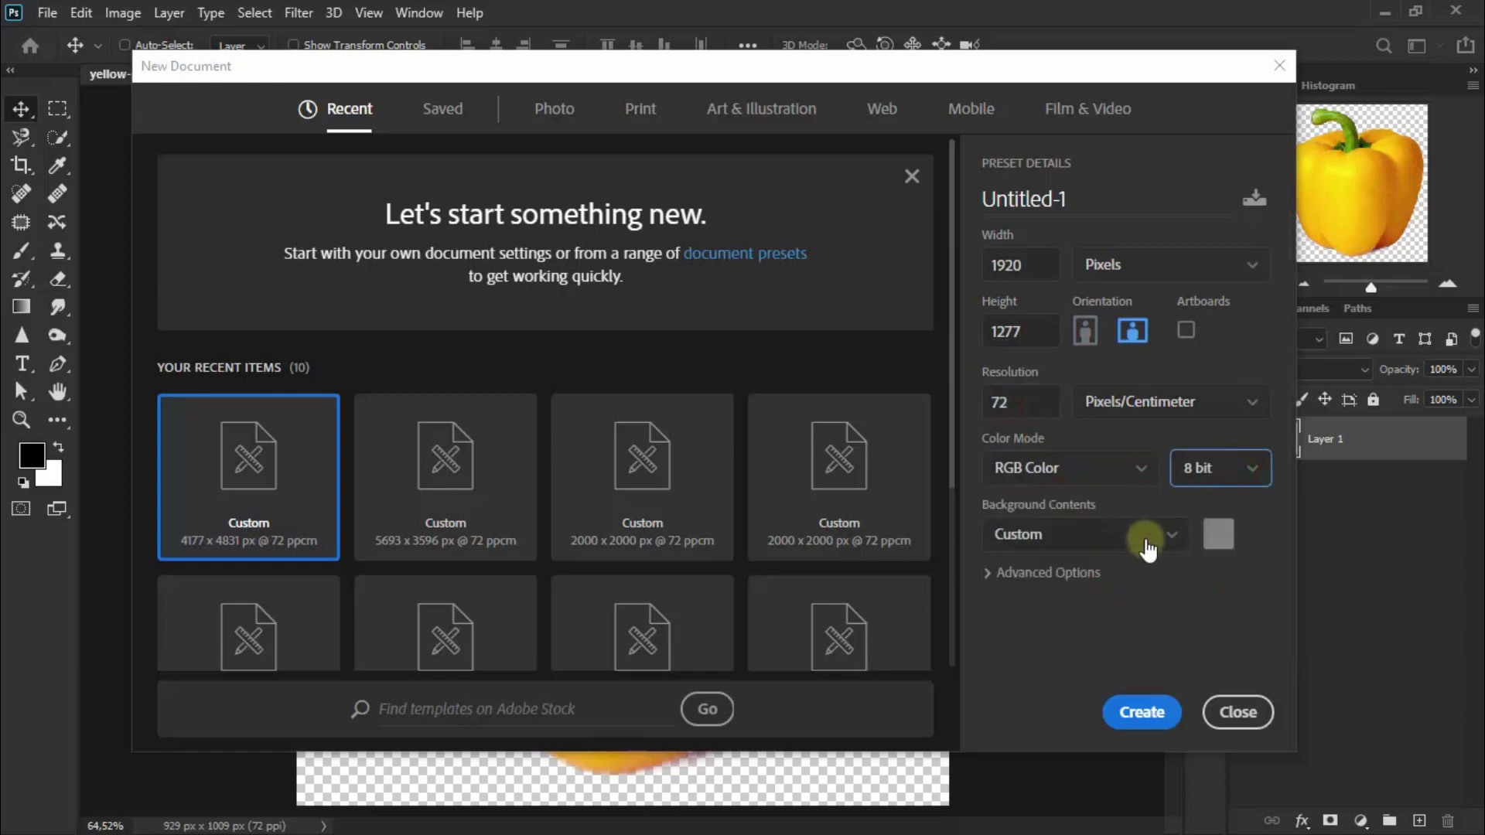
- Give the new document a custom #46b49b teal background and create it
{"action": "left_click", "coordinate": [1170, 536]}
{"action": "left_click", "coordinate": [1221, 535]}
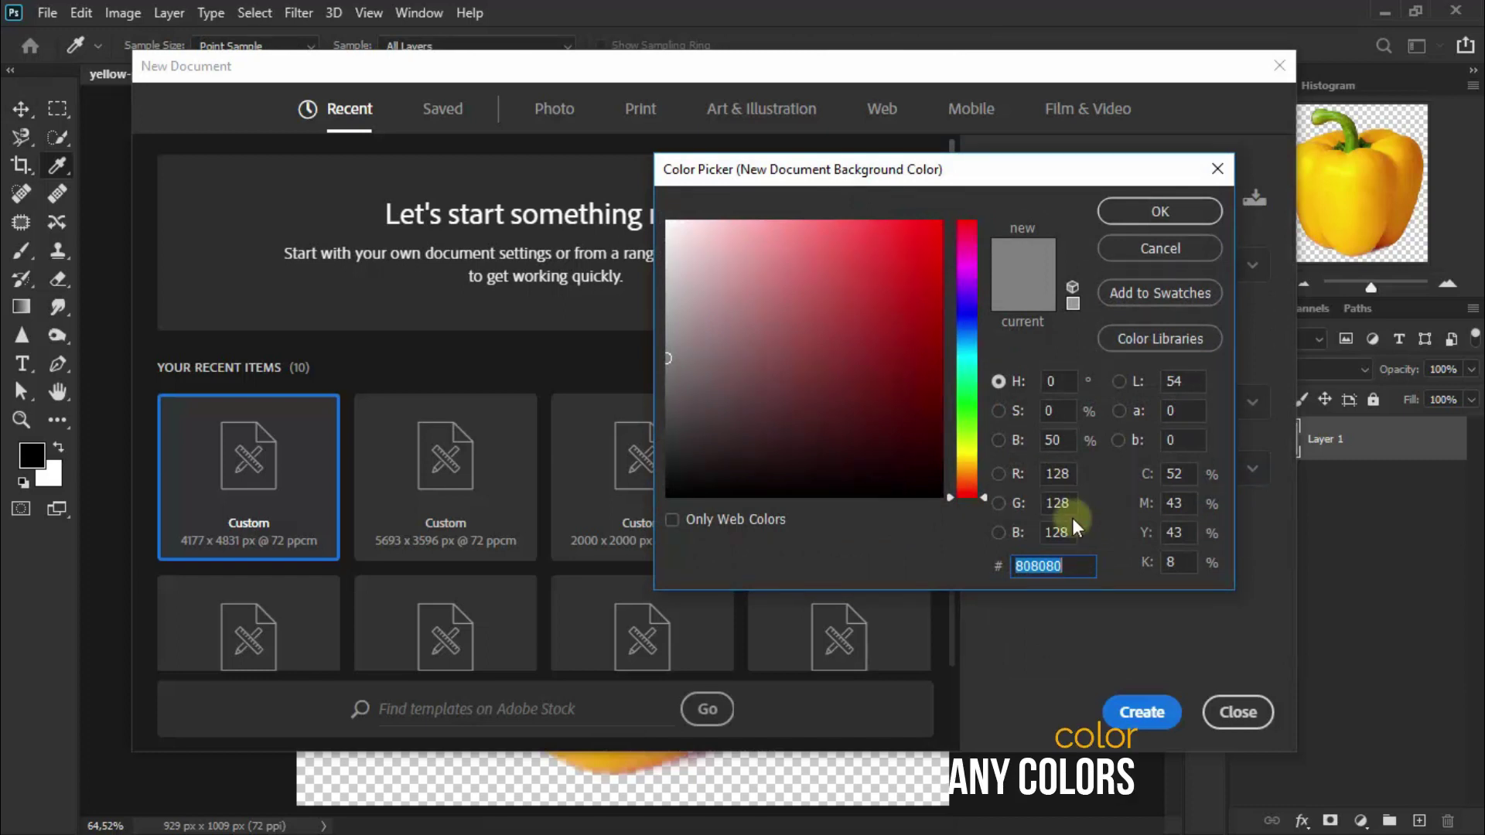
{"action": "type", "text": "46b49b"}
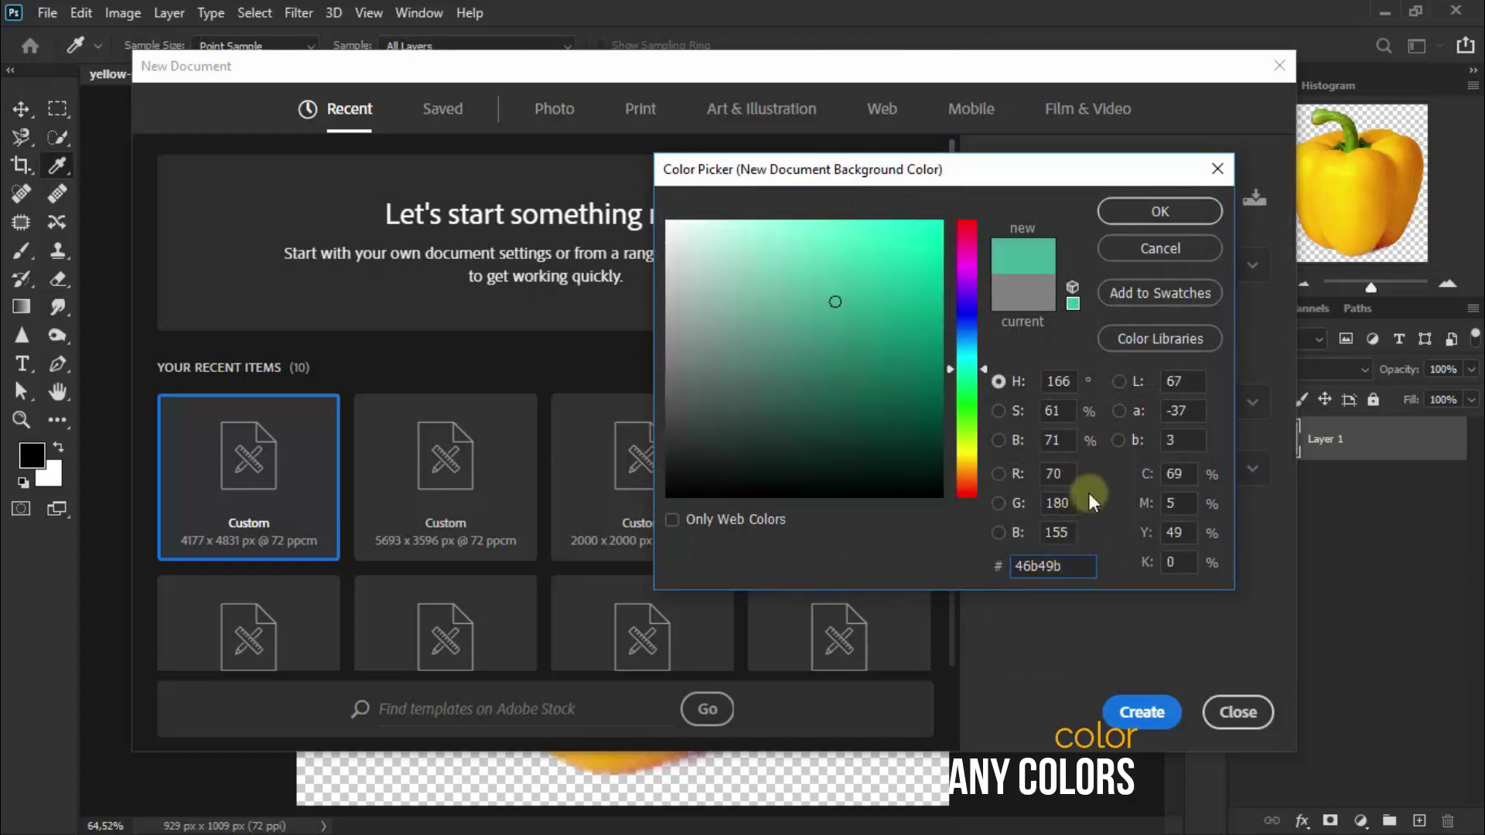
{"action": "left_click", "coordinate": [1174, 213]}
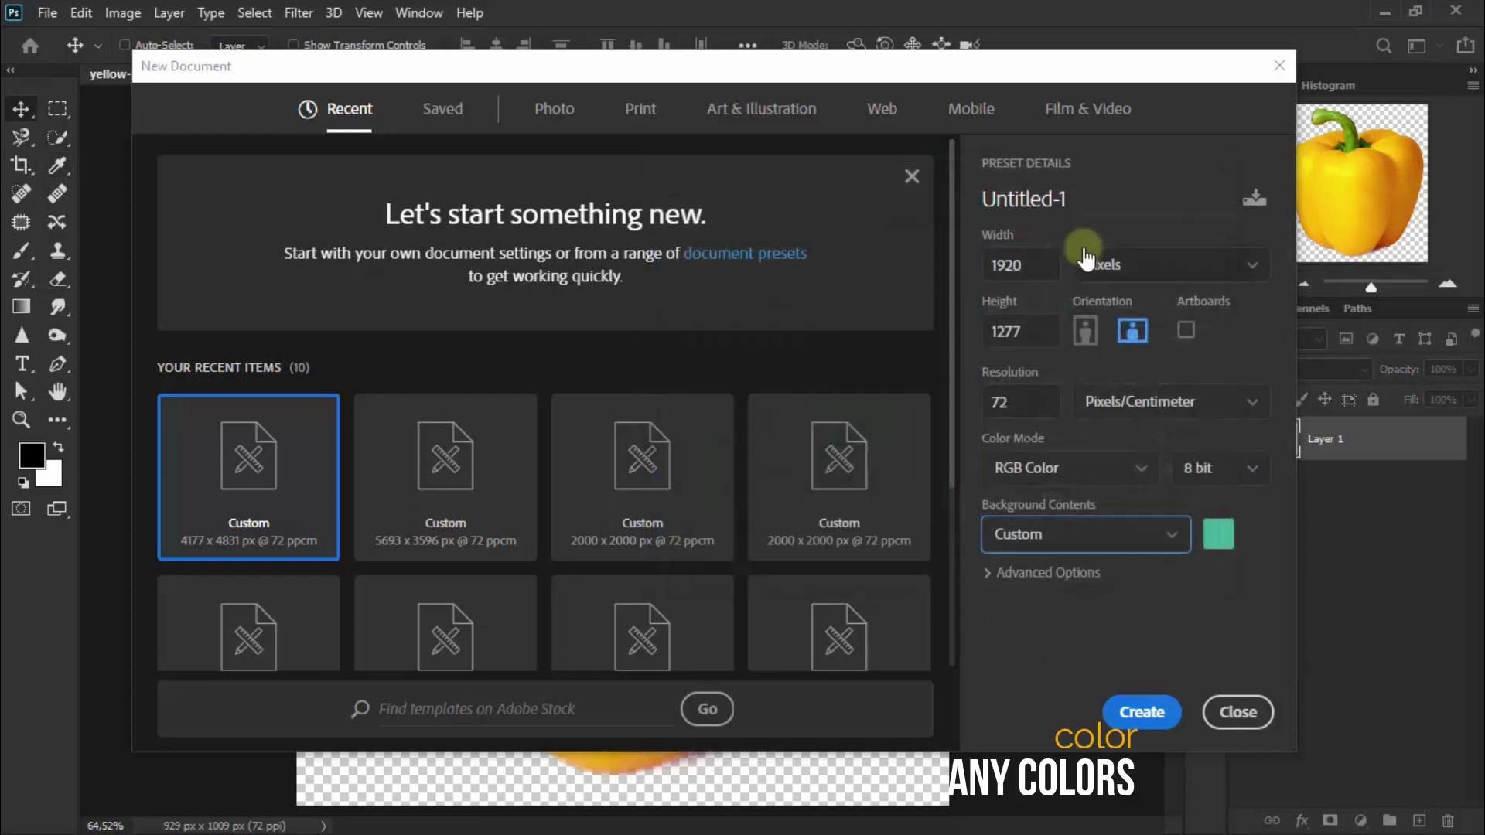
{"action": "left_click", "coordinate": [1140, 710]}
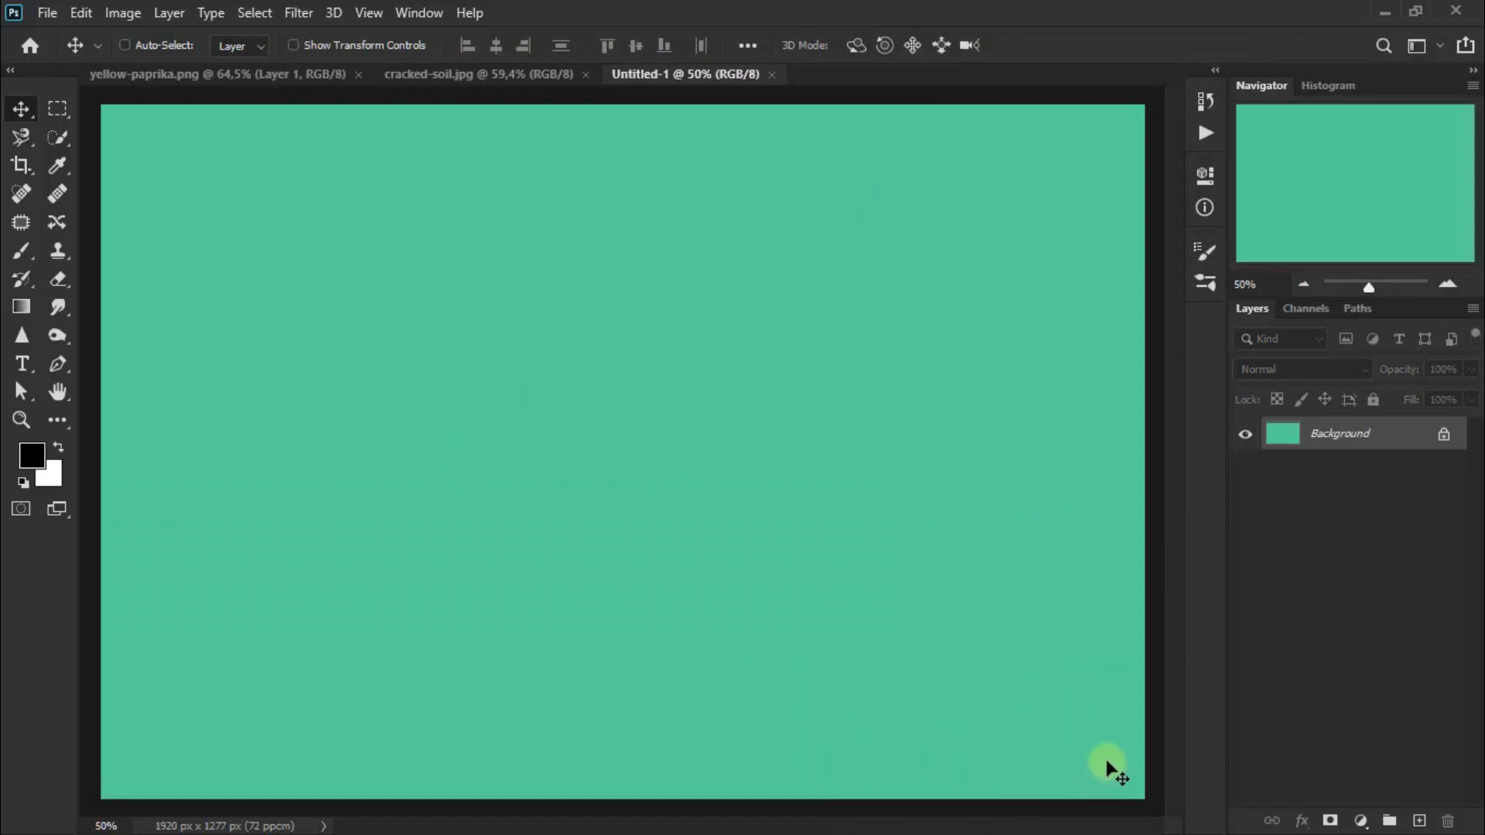
- Fit the canvas on screen, drag the pepper into Untitled-1, and close yellow-paprika.png
{"action": "left_click", "coordinate": [371, 12]}
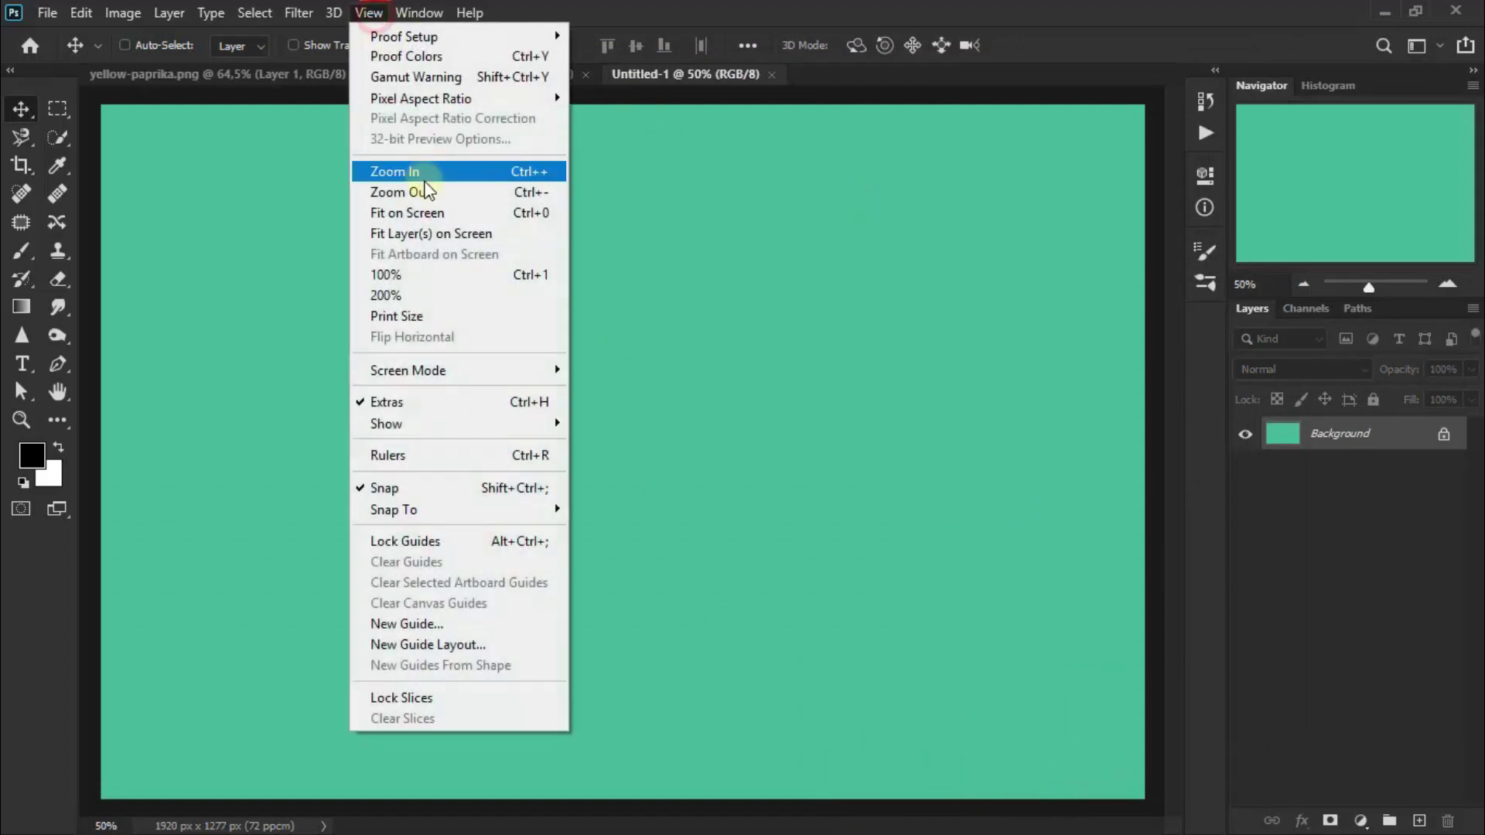
{"action": "left_click", "coordinate": [426, 216]}
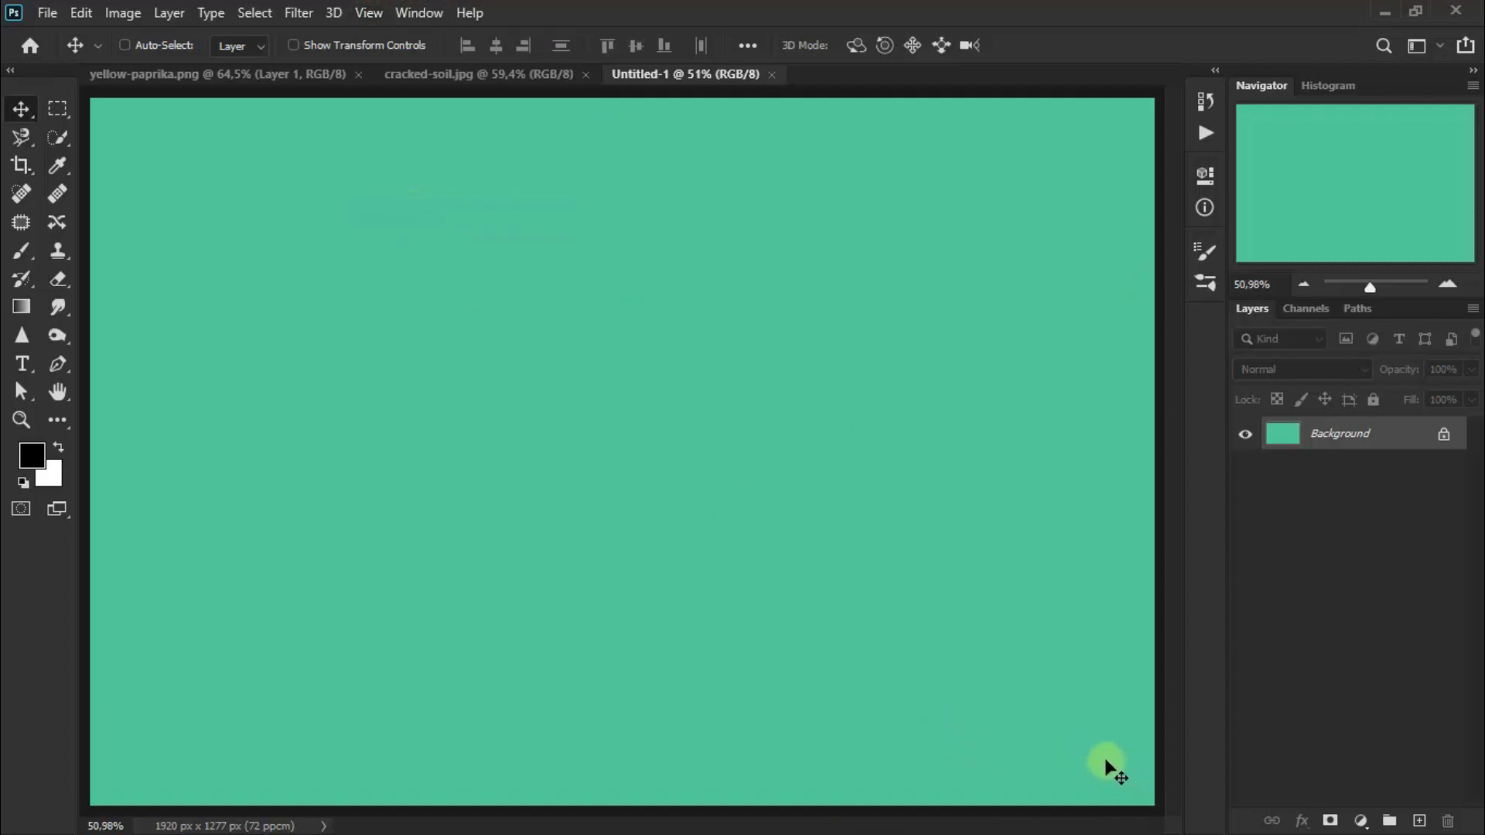
{"action": "left_click", "coordinate": [473, 75]}
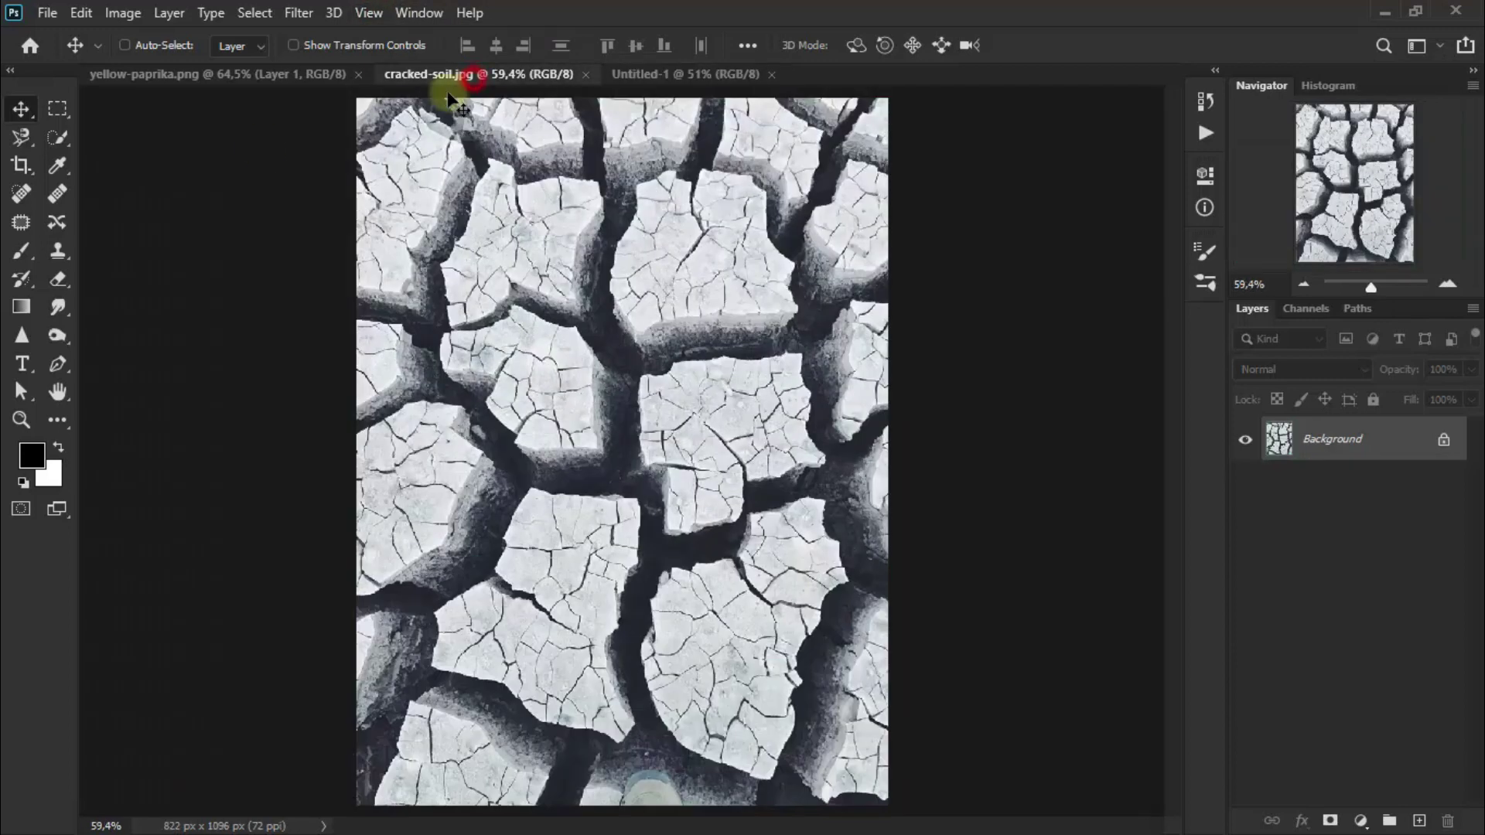
{"action": "left_click", "coordinate": [266, 77]}
{"action": "mouse_move", "coordinate": [475, 358]}
{"action": "left_mouse_down"}
{"action": "mouse_move", "coordinate": [599, 147]}
{"action": "mouse_move", "coordinate": [621, 411]}
{"action": "mouse_move", "coordinate": [671, 460]}
{"action": "mouse_move", "coordinate": [614, 462]}
{"action": "left_mouse_up"}
{"action": "left_click", "coordinate": [306, 76]}
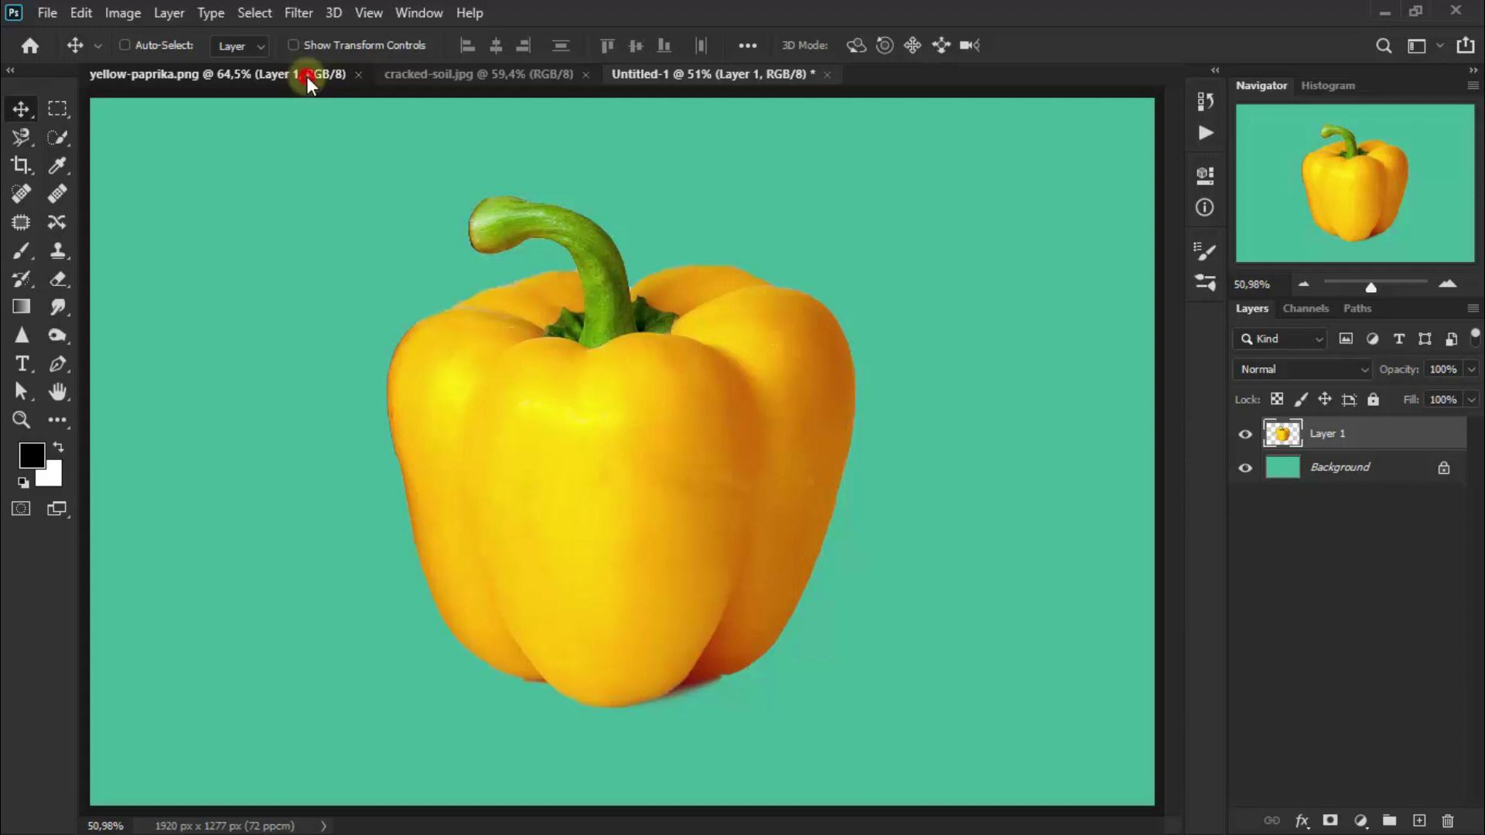
{"action": "left_click", "coordinate": [356, 78]}
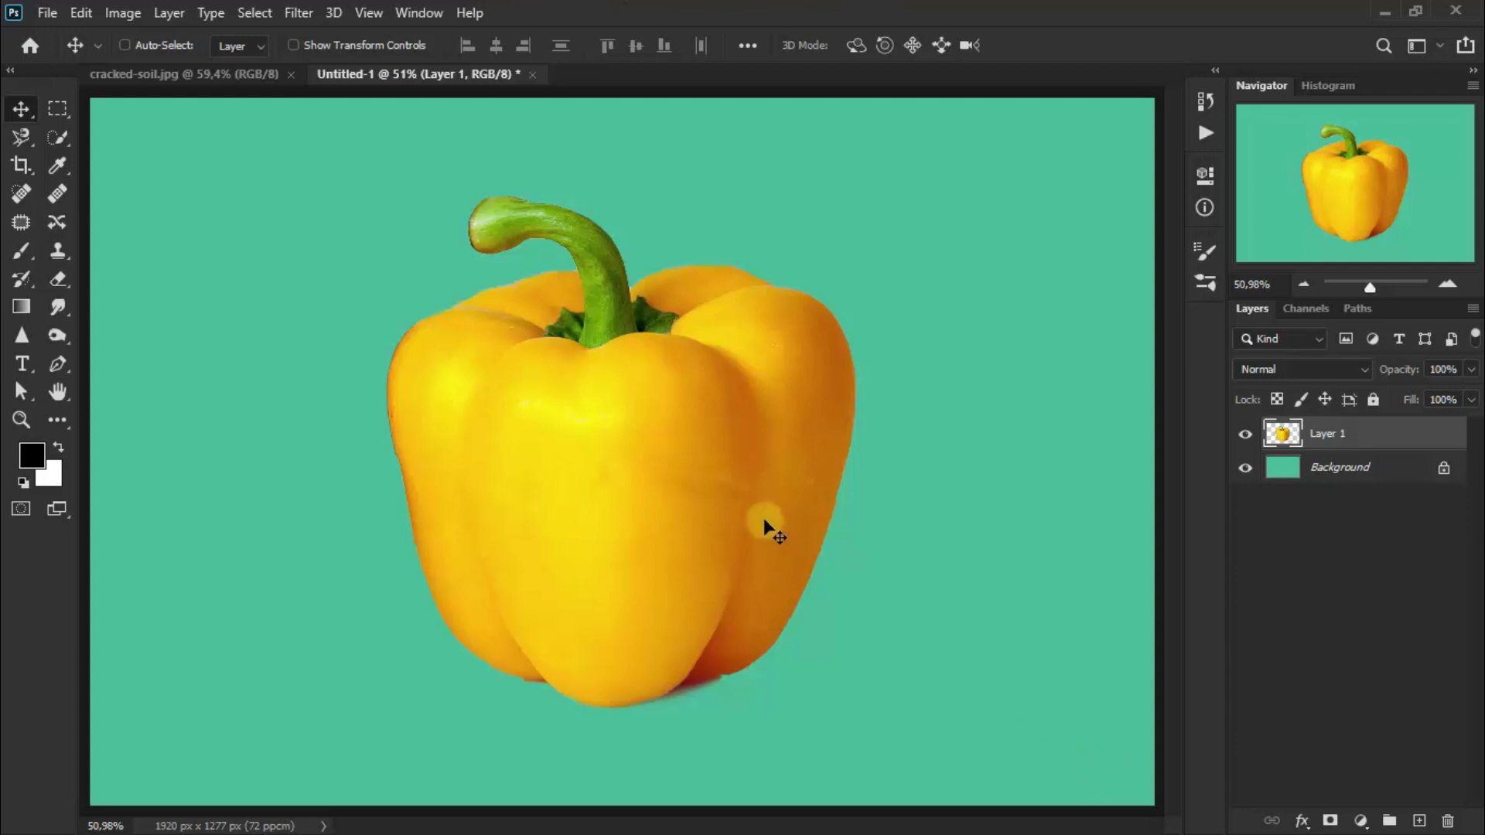
- Drag the cracked-soil texture into Untitled-1 as Layer 2 and close cracked-soil.jpg
{"action": "left_click", "coordinate": [202, 77]}
{"action": "left_click_drag", "start_coordinate": [442, 263], "coordinate": [379, 246]}
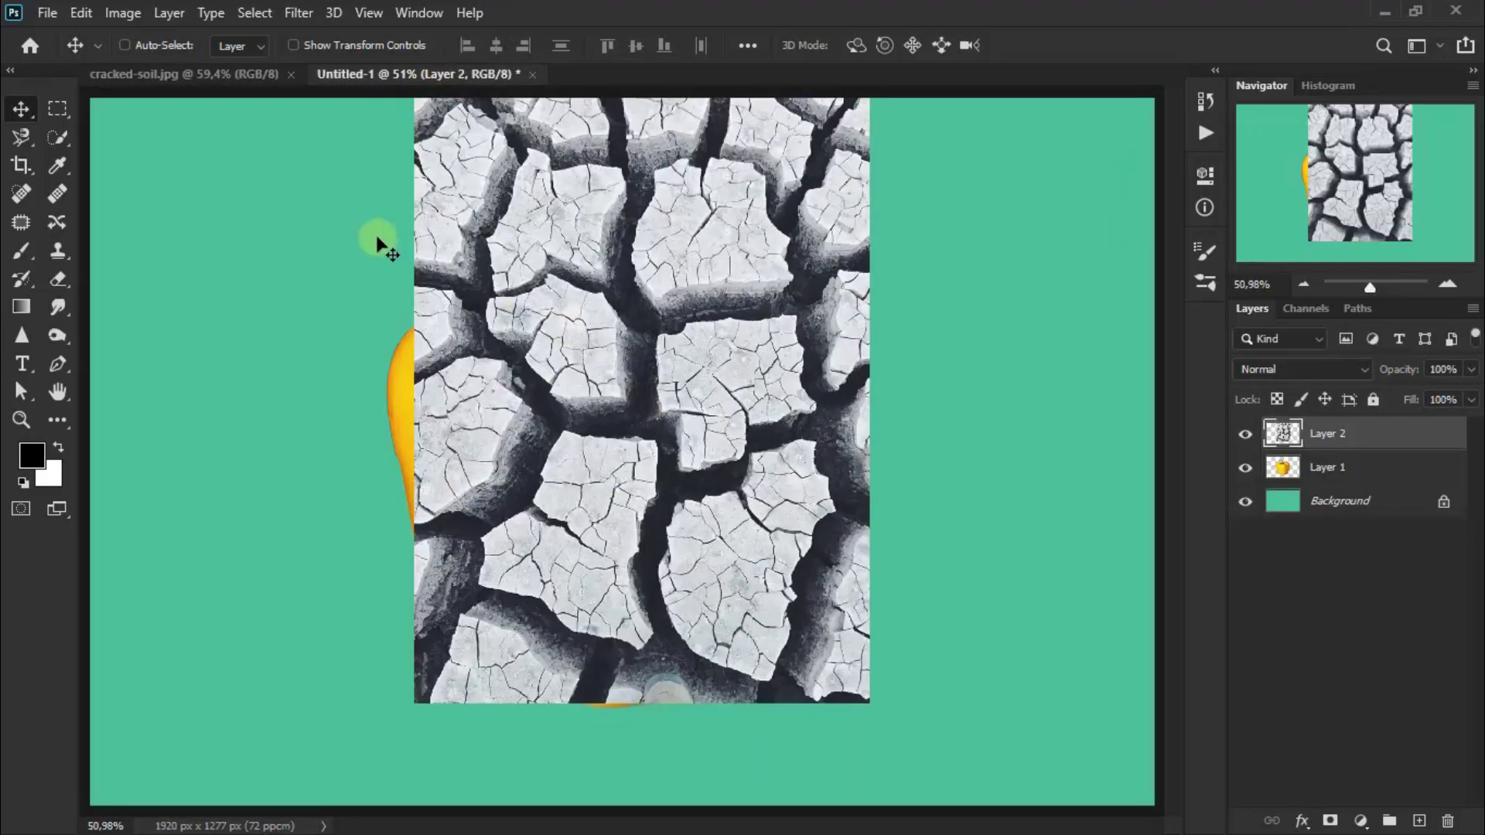
{"action": "left_click", "coordinate": [229, 78]}
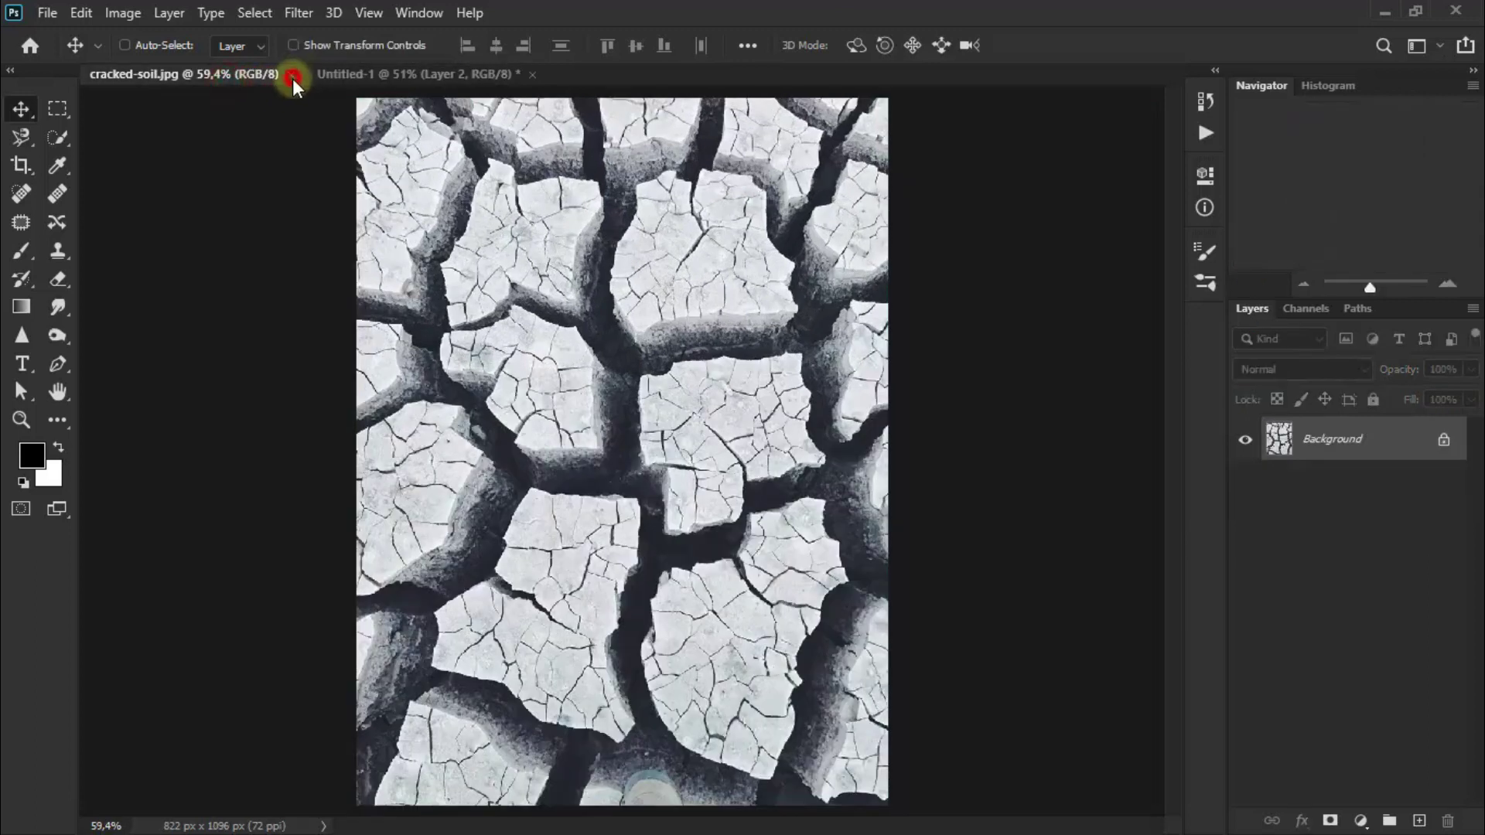
{"action": "left_click", "coordinate": [292, 75]}
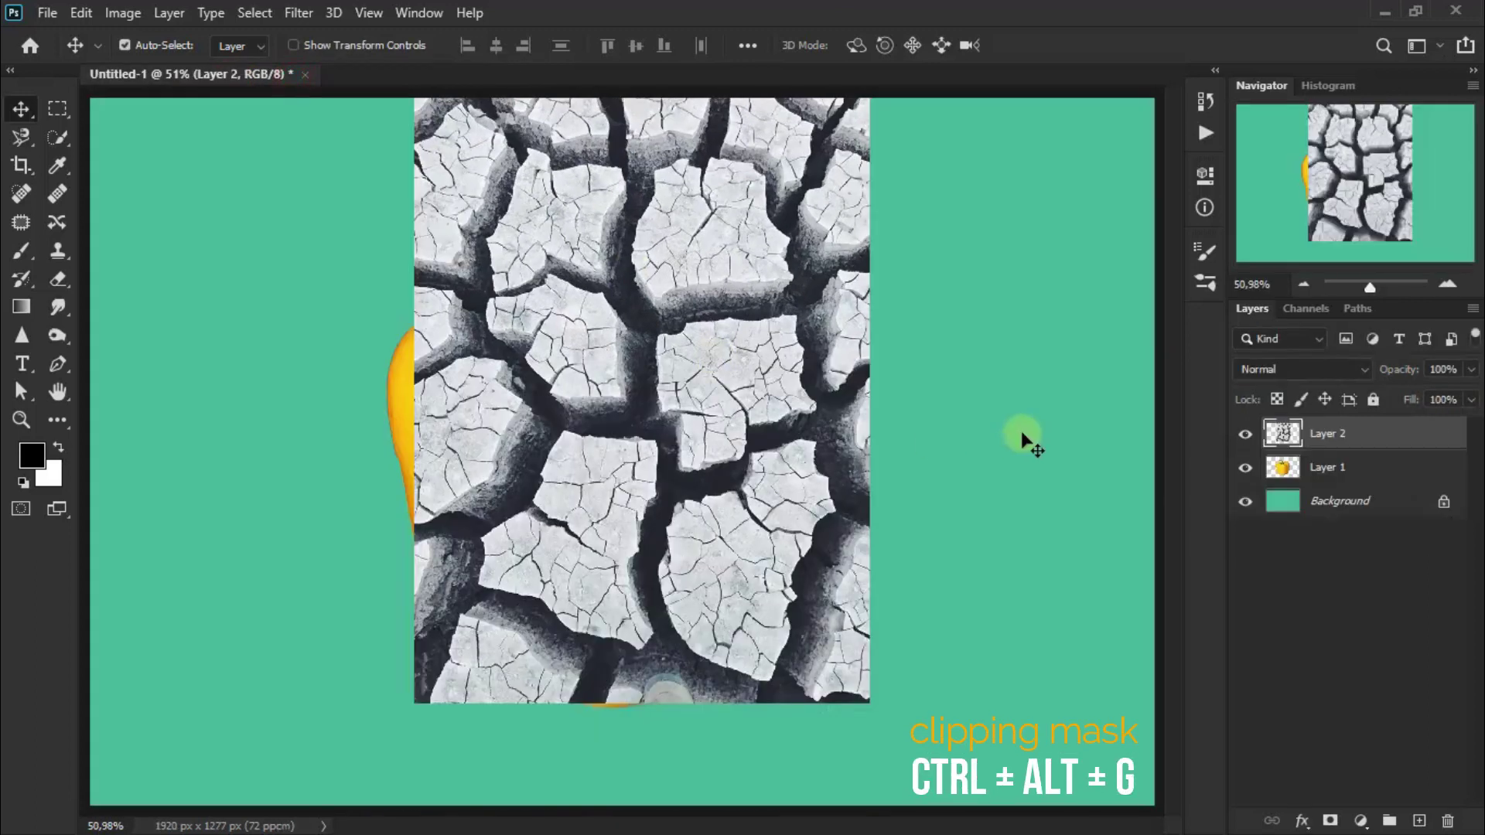
- Clip the texture to the pepper and position it over the pepper's lower body
{"action": "key", "text": "ctrl+alt+g"}
{"action": "mouse_move", "coordinate": [756, 454]}
{"action": "left_mouse_down"}
{"action": "mouse_move", "coordinate": [688, 557]}
{"action": "mouse_move", "coordinate": [718, 557]}
{"action": "left_mouse_up"}
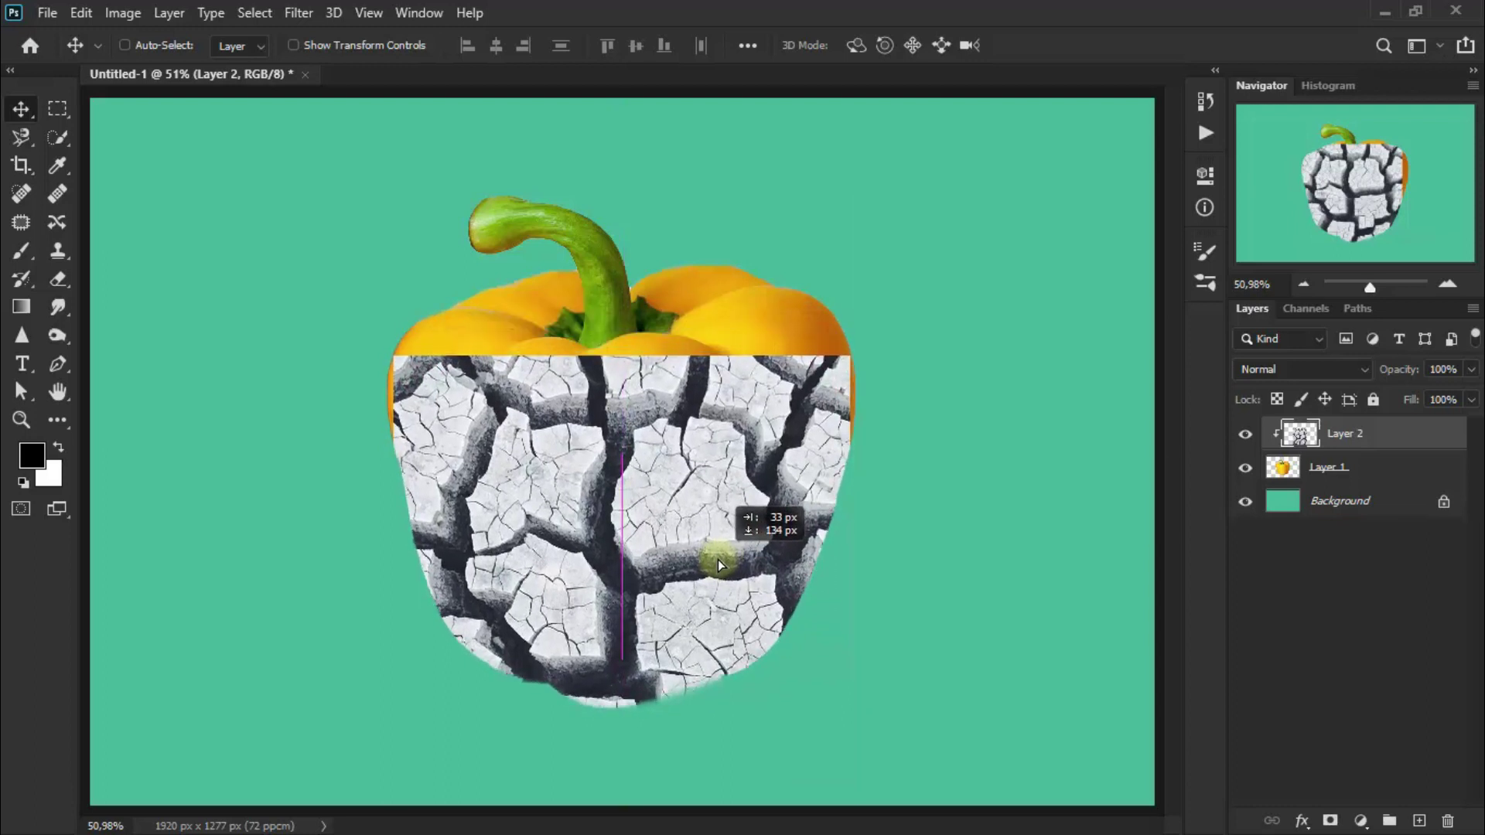
{"action": "left_click_drag", "start_coordinate": [718, 557], "coordinate": [718, 560]}
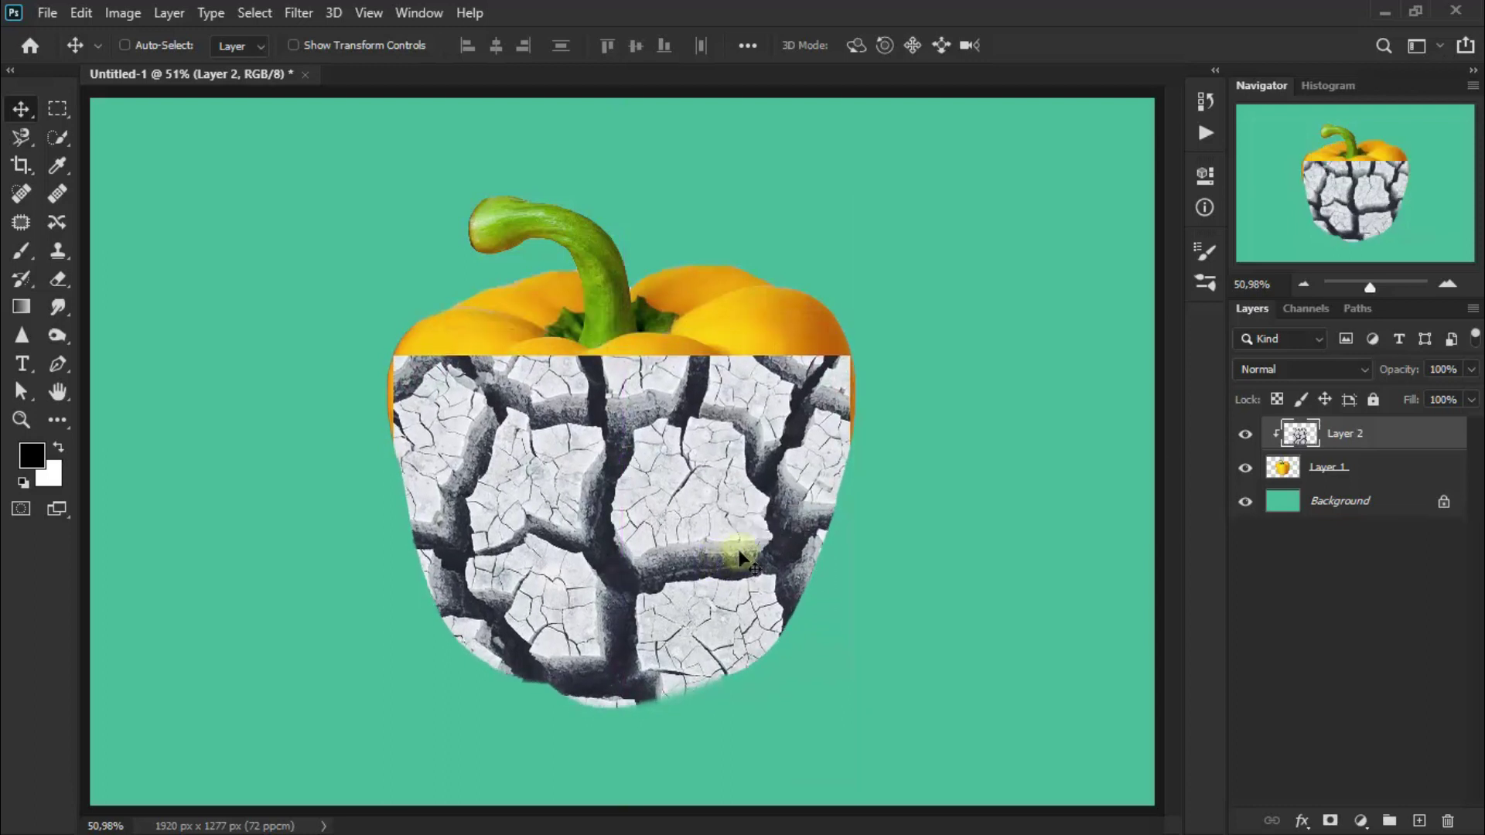
- Set the texture layer to Linear Burn and add a white layer mask
{"action": "left_click", "coordinate": [1273, 374]}
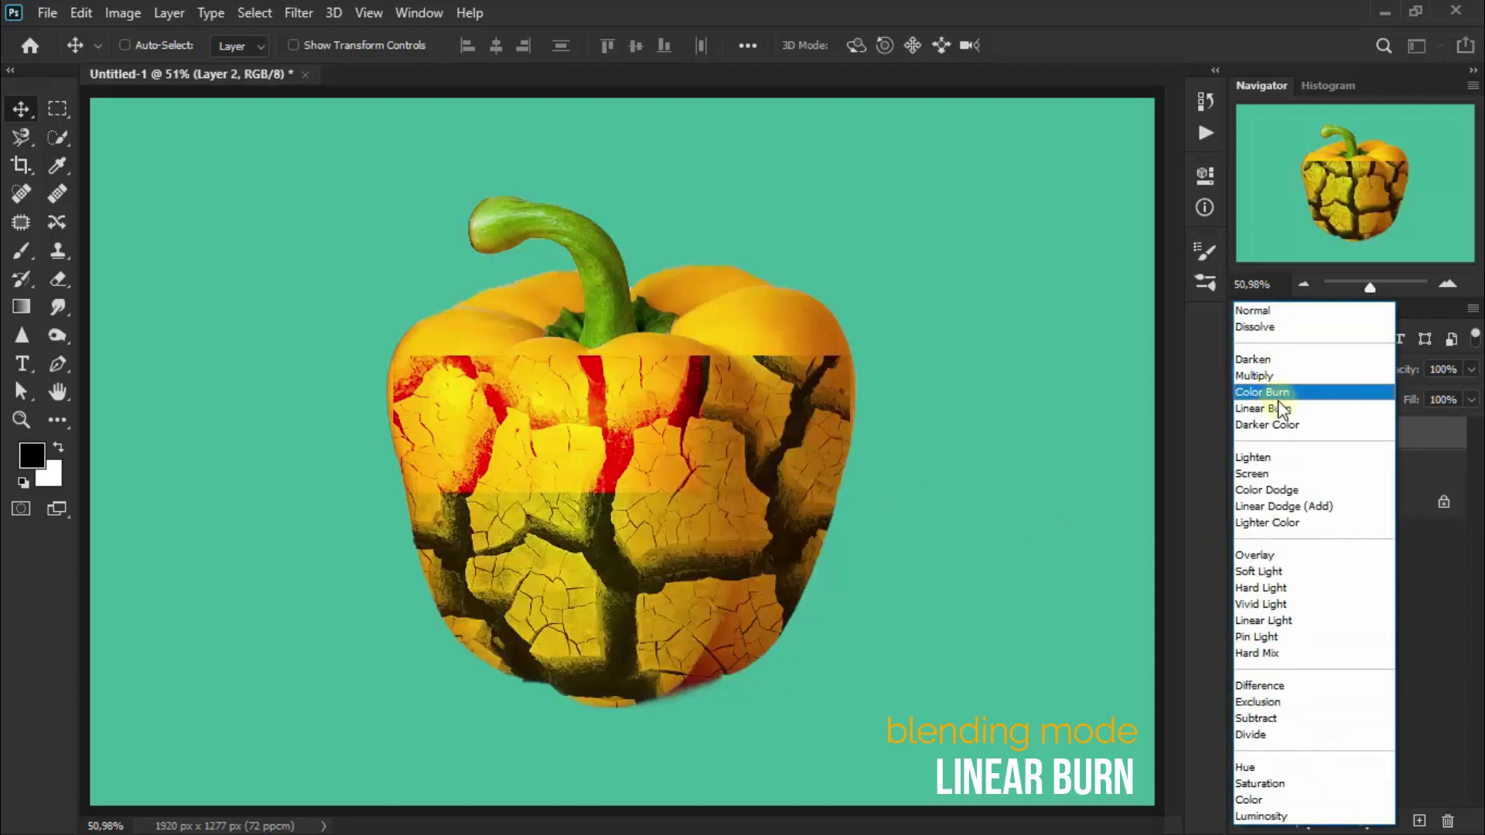
{"action": "left_click", "coordinate": [1261, 408]}
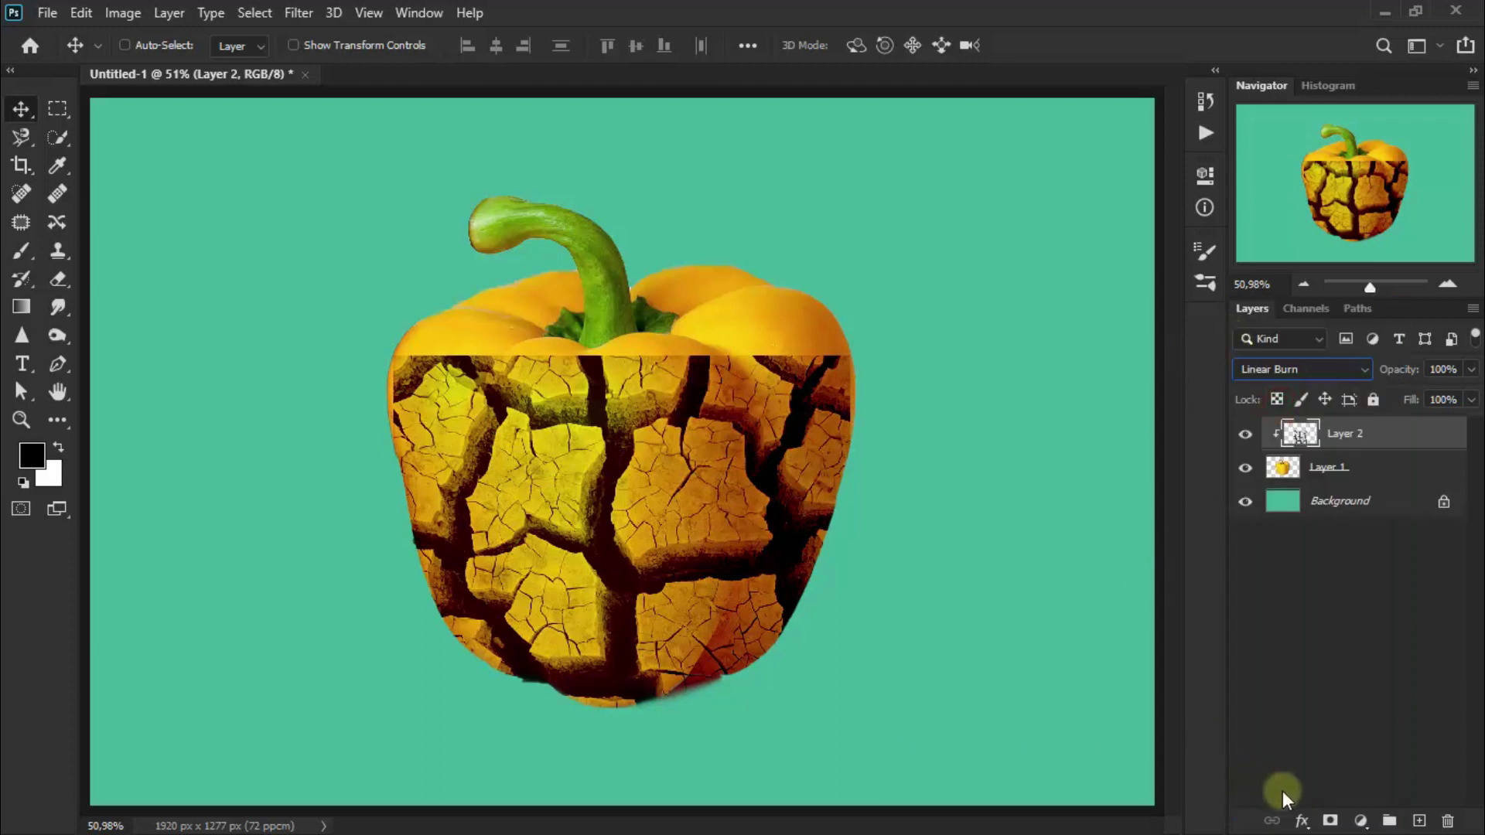
{"action": "left_click", "coordinate": [1331, 823]}
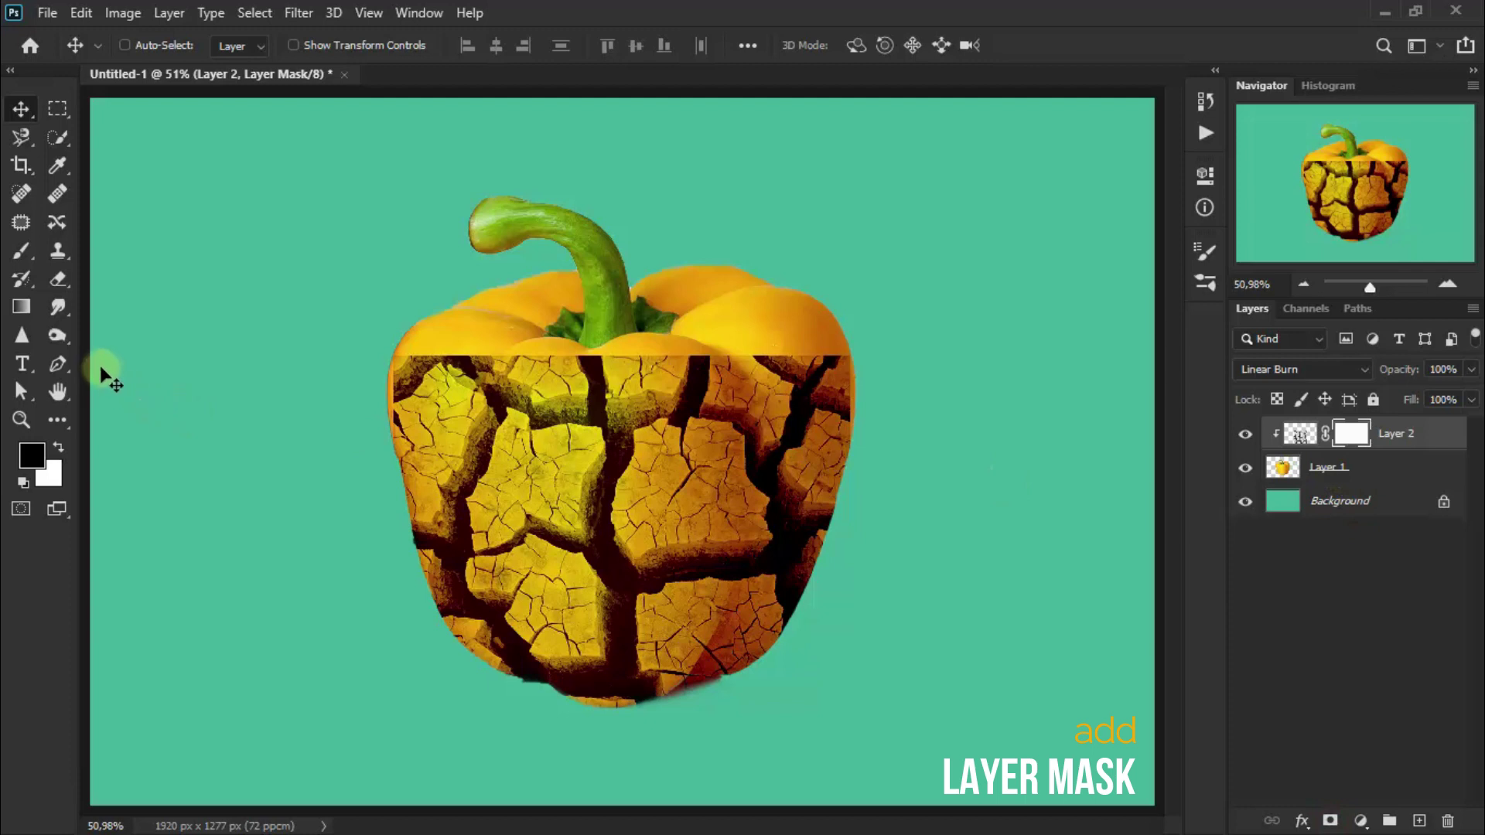
- Set up the plain Eraser with swapped colours, 17% opacity and a soft 73 px brush
{"action": "left_click", "coordinate": [62, 281]}
{"action": "left_click_drag", "start_coordinate": [63, 281], "coordinate": [167, 278]}
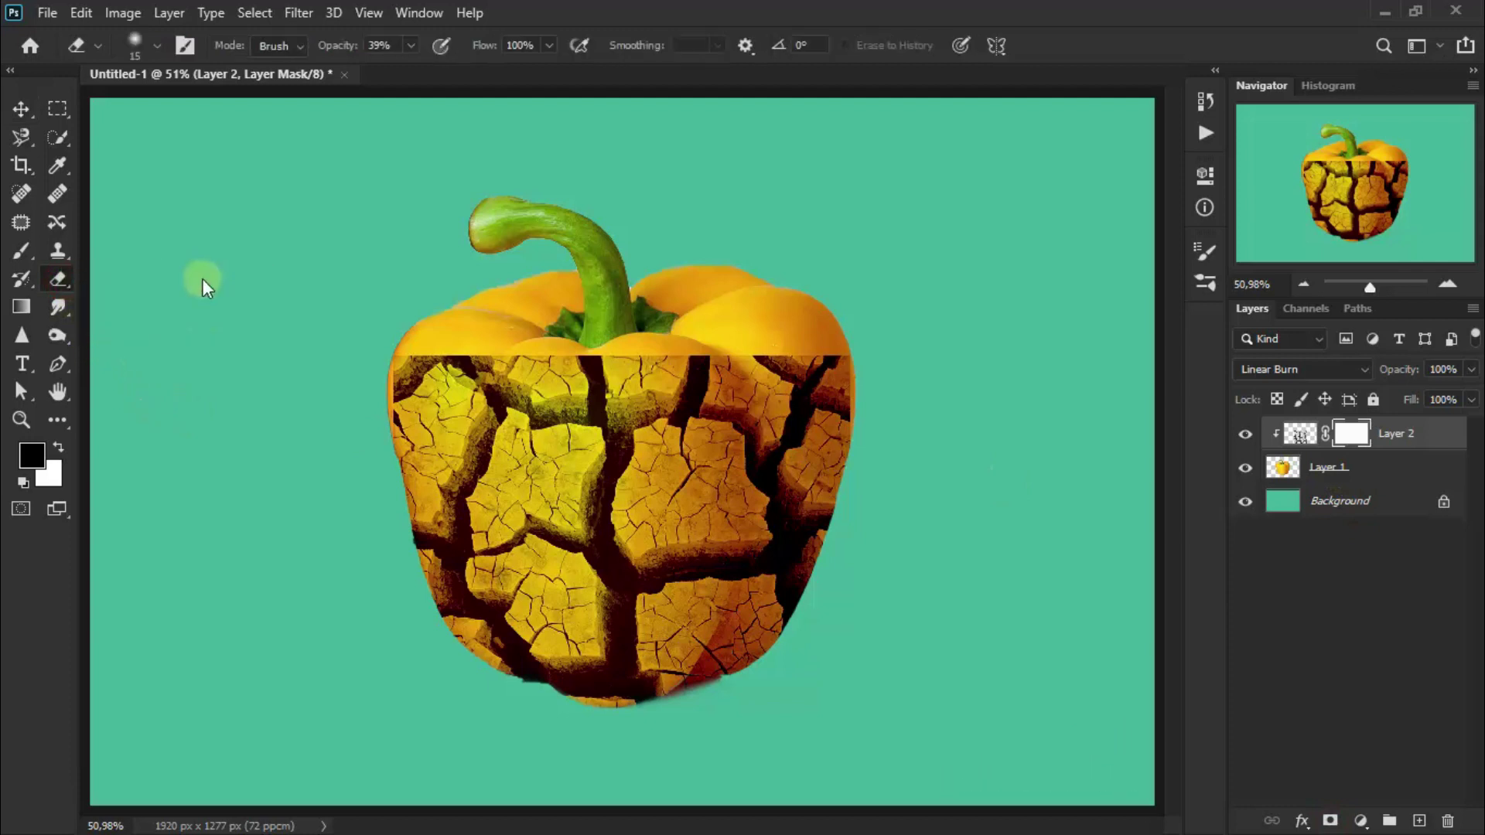
{"action": "left_click", "coordinate": [59, 447]}
{"action": "left_click", "coordinate": [408, 48]}
{"action": "left_click_drag", "start_coordinate": [390, 77], "coordinate": [388, 78]}
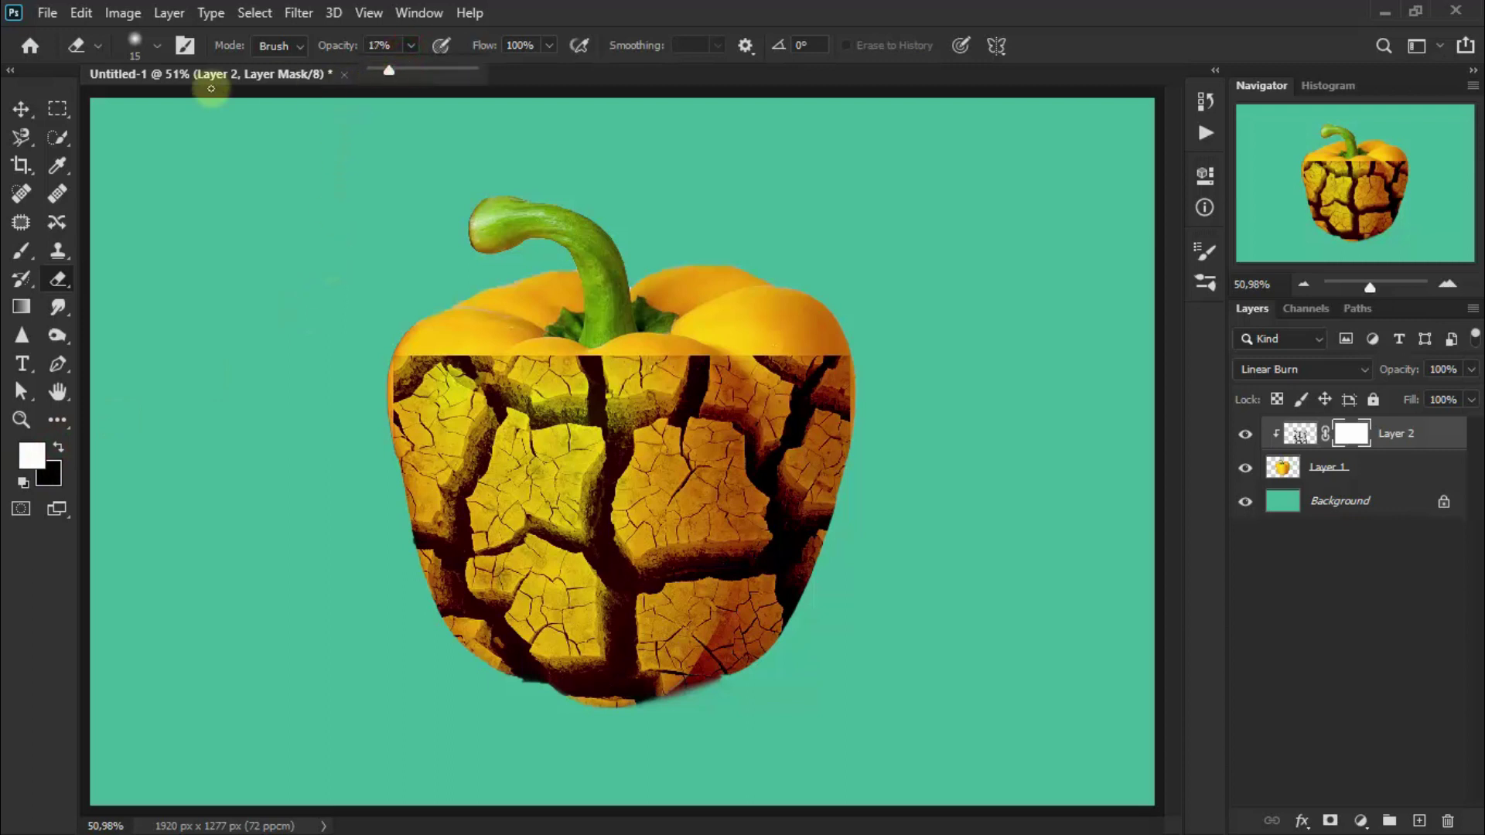
{"action": "left_click", "coordinate": [697, 390]}
{"action": "right_click", "coordinate": [697, 390]}
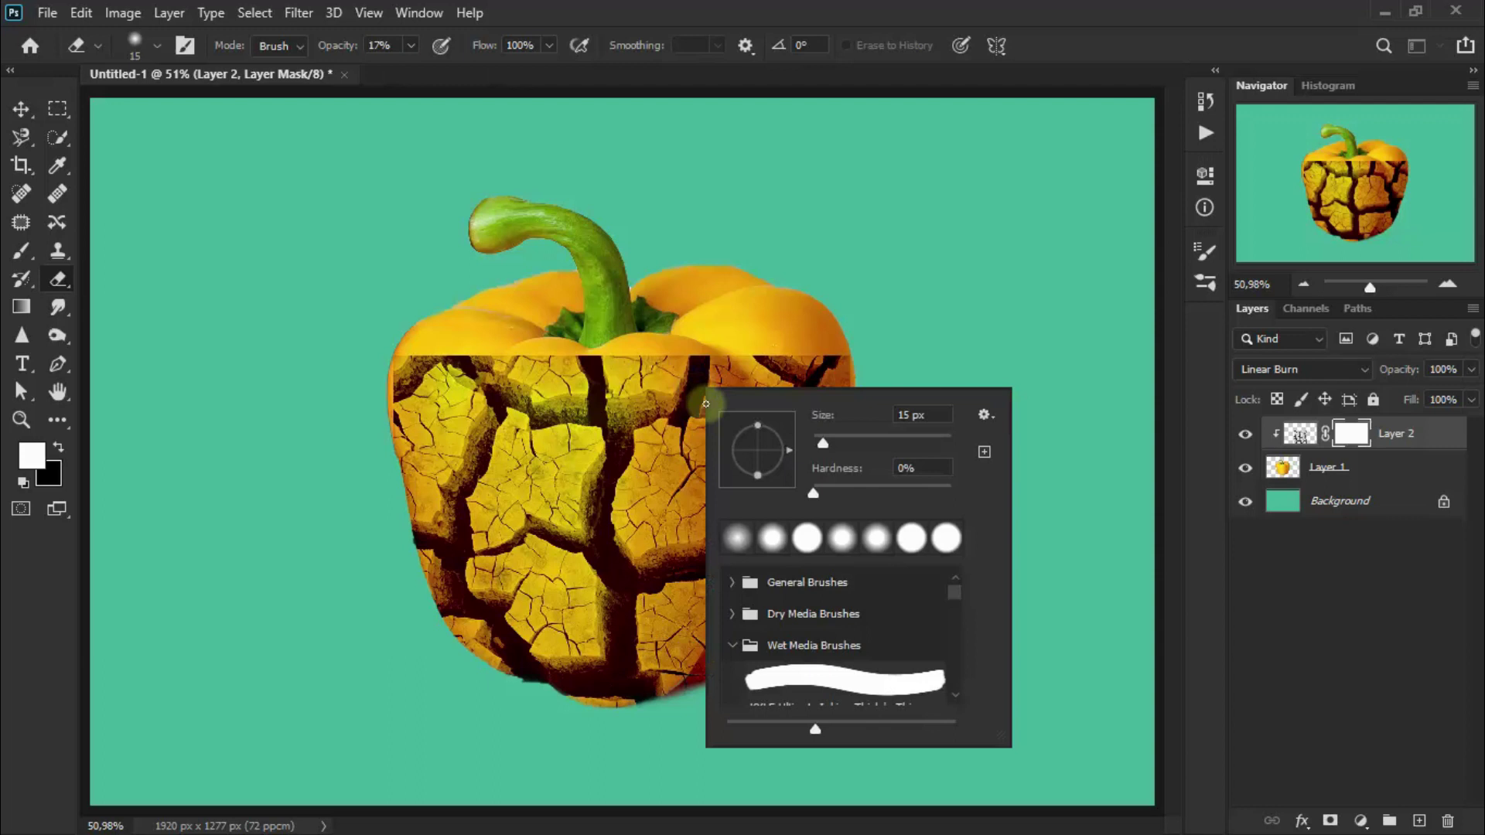
{"action": "left_click_drag", "start_coordinate": [821, 436], "coordinate": [864, 439]}
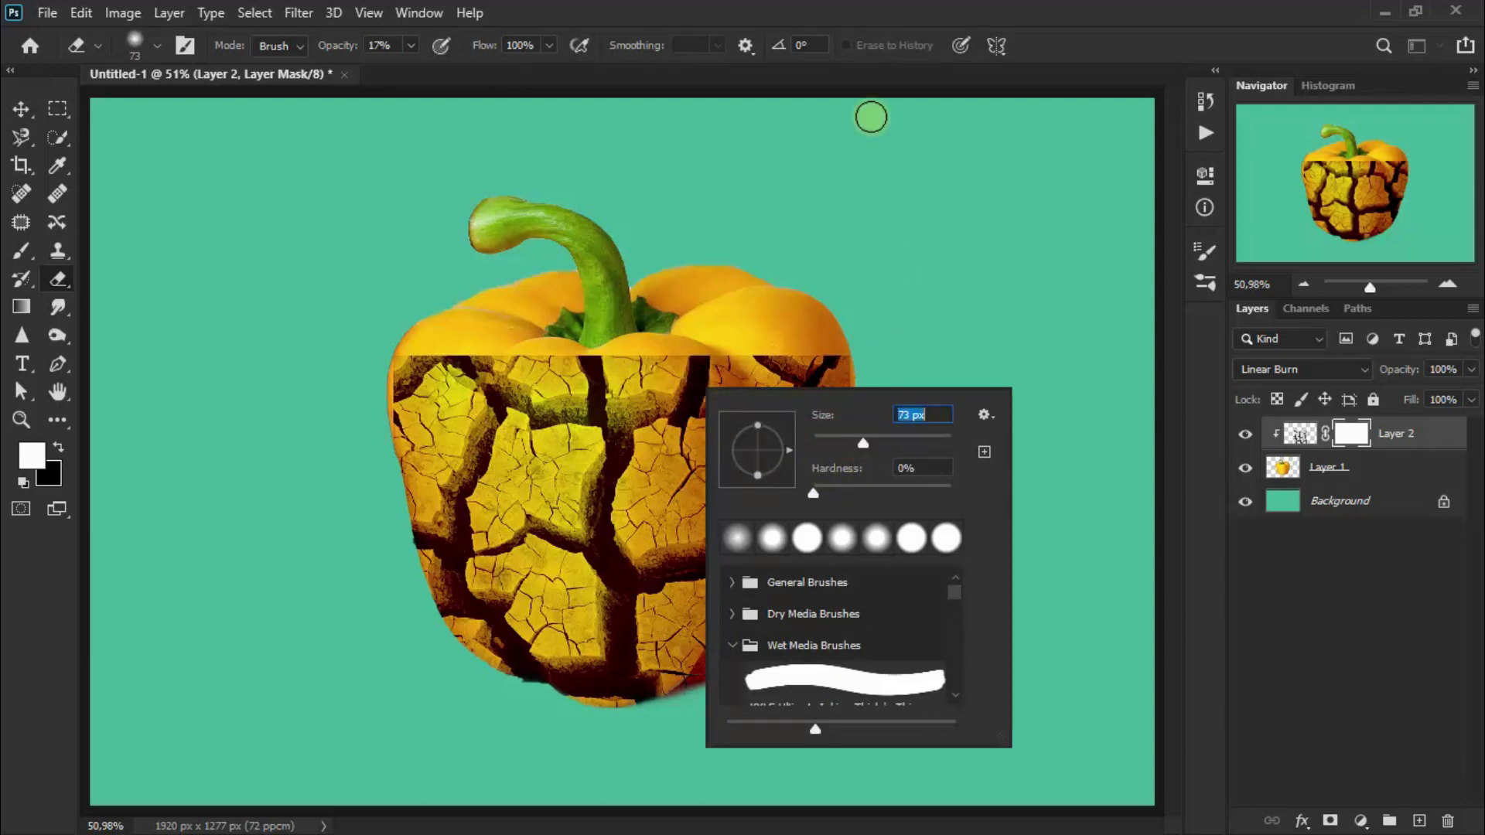
{"action": "left_click", "coordinate": [876, 19]}
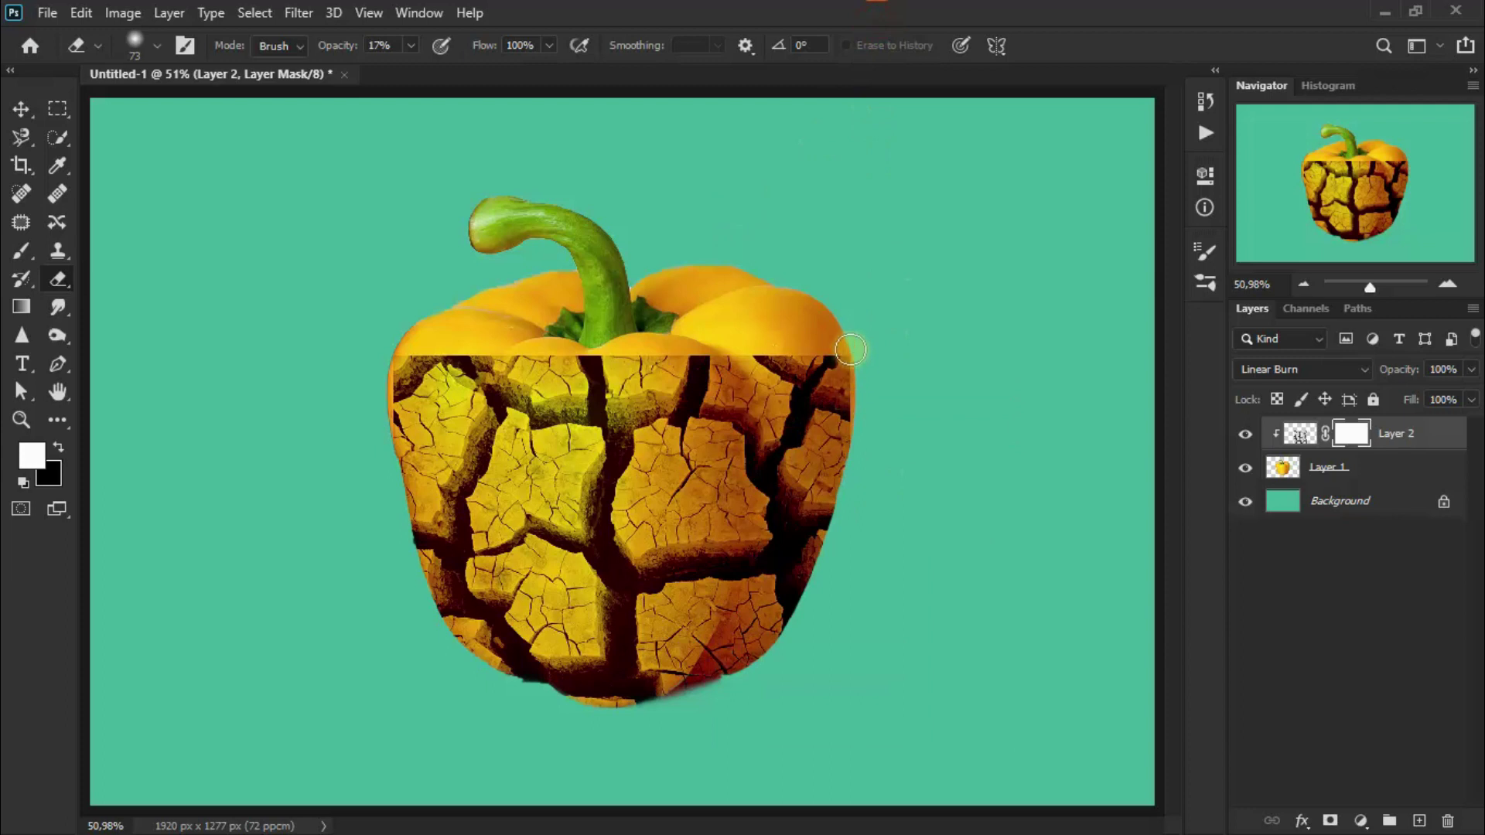
- Soften the texture's right edge and straight top edge across upper left and right
{"action": "mouse_move", "coordinate": [862, 388]}
{"action": "left_mouse_down"}
{"action": "mouse_move", "coordinate": [841, 365]}
{"action": "mouse_move", "coordinate": [702, 349]}
{"action": "mouse_move", "coordinate": [380, 403]}
{"action": "mouse_move", "coordinate": [434, 341]}
{"action": "mouse_move", "coordinate": [410, 345]}
{"action": "mouse_move", "coordinate": [462, 348]}
{"action": "mouse_move", "coordinate": [386, 425]}
{"action": "mouse_move", "coordinate": [382, 372]}
{"action": "mouse_move", "coordinate": [447, 352]}
{"action": "mouse_move", "coordinate": [425, 350]}
{"action": "mouse_move", "coordinate": [700, 348]}
{"action": "mouse_move", "coordinate": [683, 350]}
{"action": "left_mouse_up"}
{"action": "left_click", "coordinate": [614, 362]}
{"action": "left_click", "coordinate": [569, 356]}
{"action": "left_click", "coordinate": [415, 355]}
{"action": "left_click", "coordinate": [388, 411]}
{"action": "left_click_drag", "start_coordinate": [391, 382], "coordinate": [392, 420]}
{"action": "left_click", "coordinate": [740, 354]}
{"action": "left_click", "coordinate": [784, 356]}
{"action": "left_click", "coordinate": [823, 356]}
- Dab repeatedly along the texture's top edge and right shoulder until it fades smoothly, then return to Move
{"action": "left_click", "coordinate": [752, 350]}
{"action": "left_click", "coordinate": [680, 355]}
{"action": "left_click", "coordinate": [737, 355]}
{"action": "left_click", "coordinate": [766, 355]}
{"action": "left_click", "coordinate": [833, 355]}
{"action": "left_click", "coordinate": [847, 383]}
{"action": "left_click", "coordinate": [780, 353]}
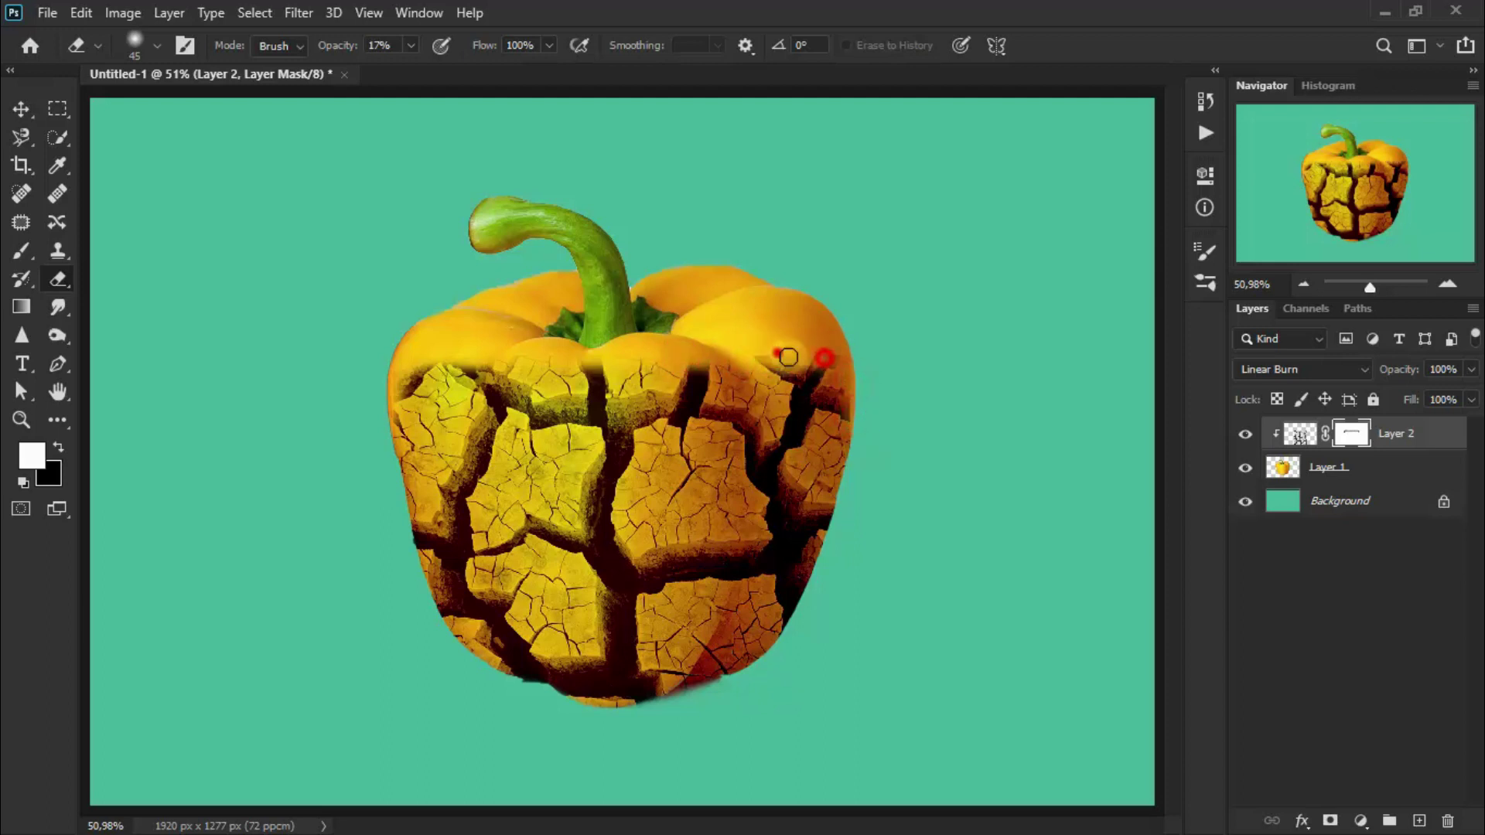
{"action": "left_click", "coordinate": [827, 352]}
{"action": "left_click", "coordinate": [851, 407]}
{"action": "left_click", "coordinate": [799, 348]}
{"action": "left_click", "coordinate": [750, 353]}
{"action": "left_click", "coordinate": [610, 351]}
{"action": "left_click", "coordinate": [514, 342]}
{"action": "left_click", "coordinate": [773, 362]}
{"action": "left_click", "coordinate": [829, 379]}
{"action": "left_click", "coordinate": [707, 356]}
{"action": "left_click", "coordinate": [816, 354]}
{"action": "left_click", "coordinate": [843, 388]}
{"action": "left_click", "coordinate": [788, 388]}
{"action": "left_click", "coordinate": [638, 374]}
{"action": "left_click", "coordinate": [536, 363]}
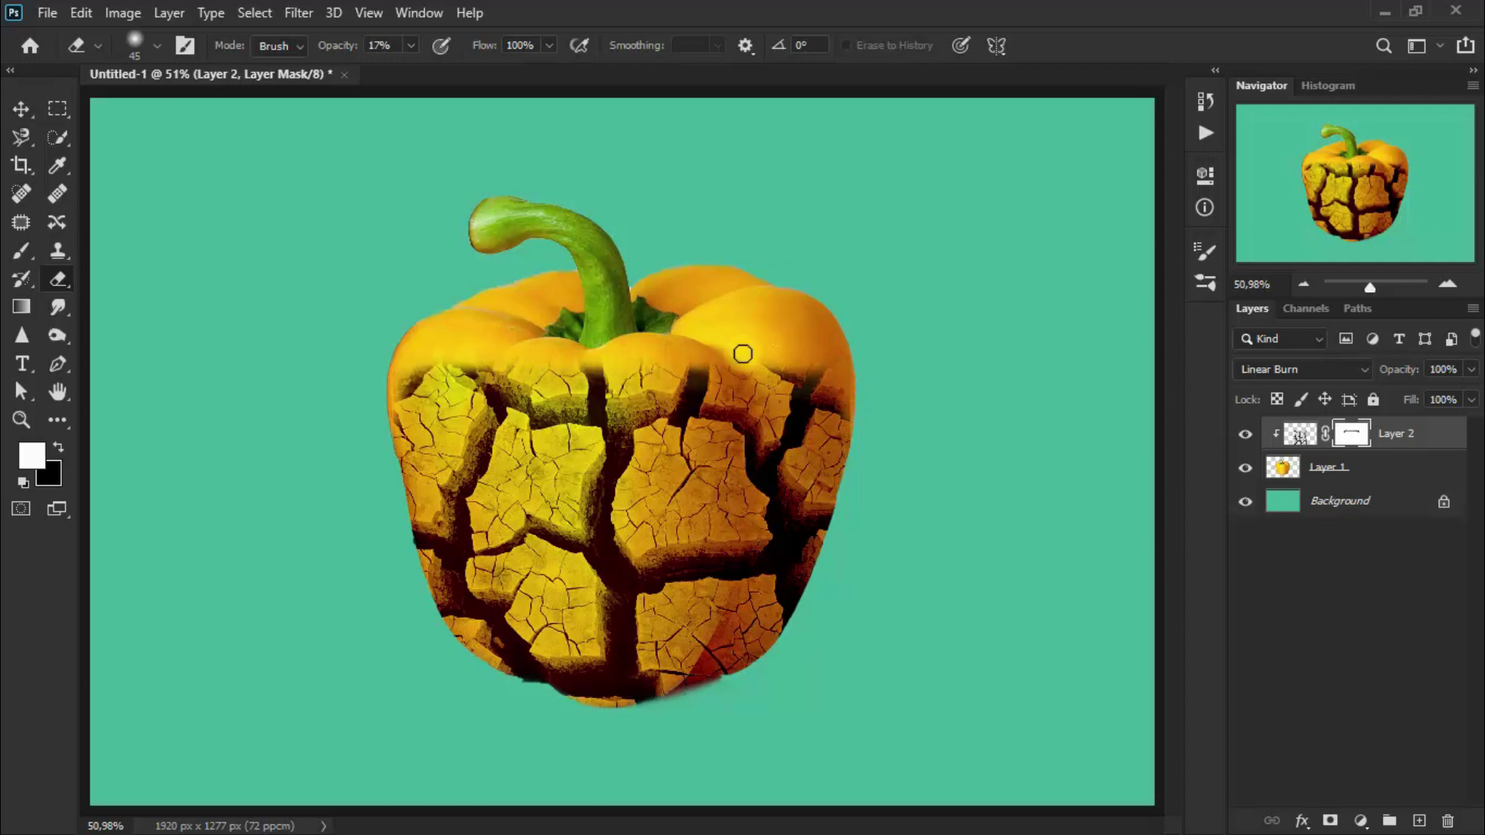
{"action": "left_click", "coordinate": [21, 108]}
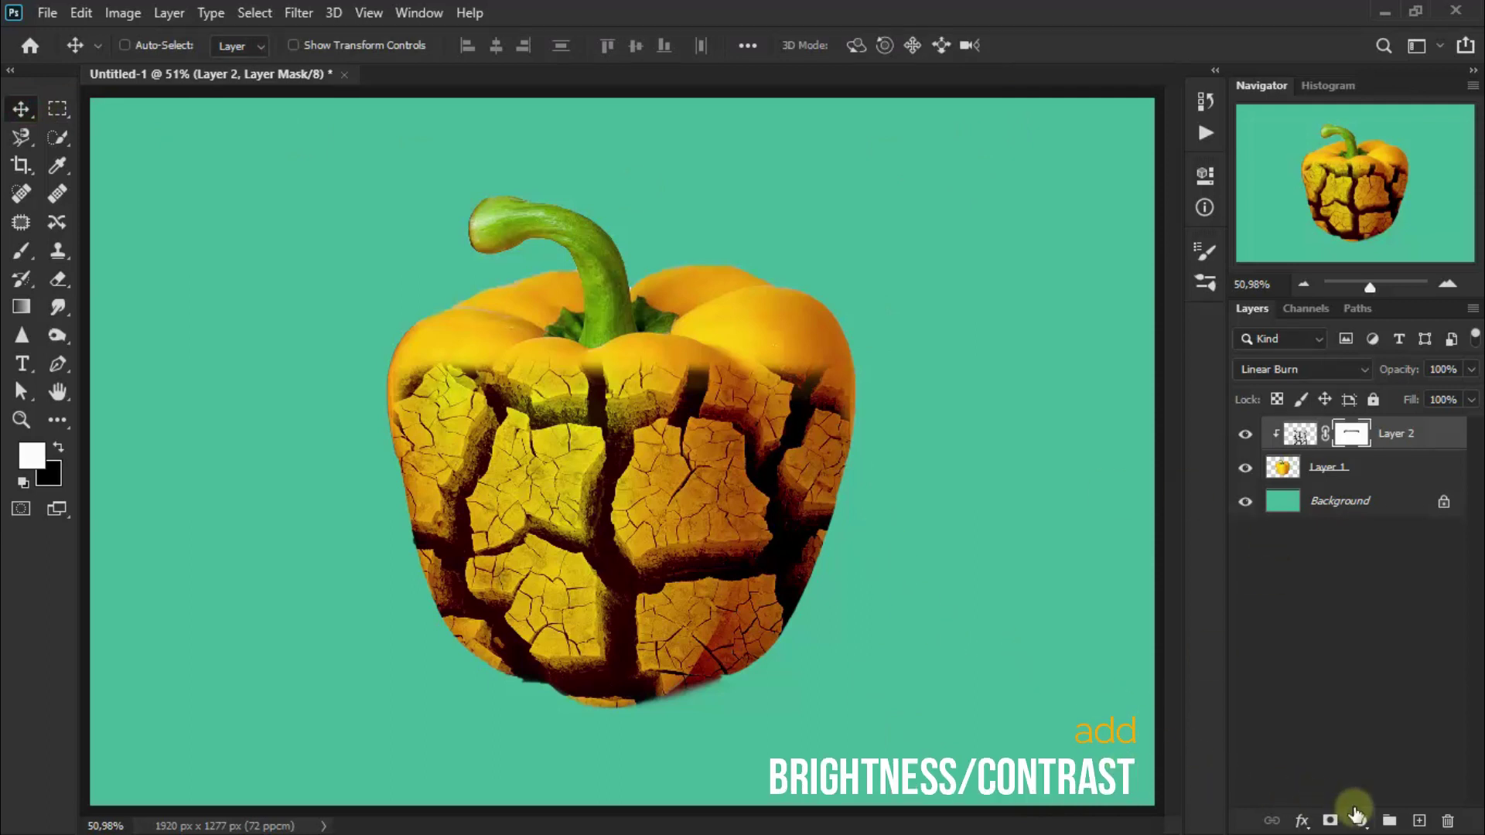
- Add a Brightness/Contrast layer clipped to Layer 2 with Brightness -9 and Contrast 25
{"action": "left_click", "coordinate": [1359, 822]}
{"action": "left_click", "coordinate": [1315, 503]}
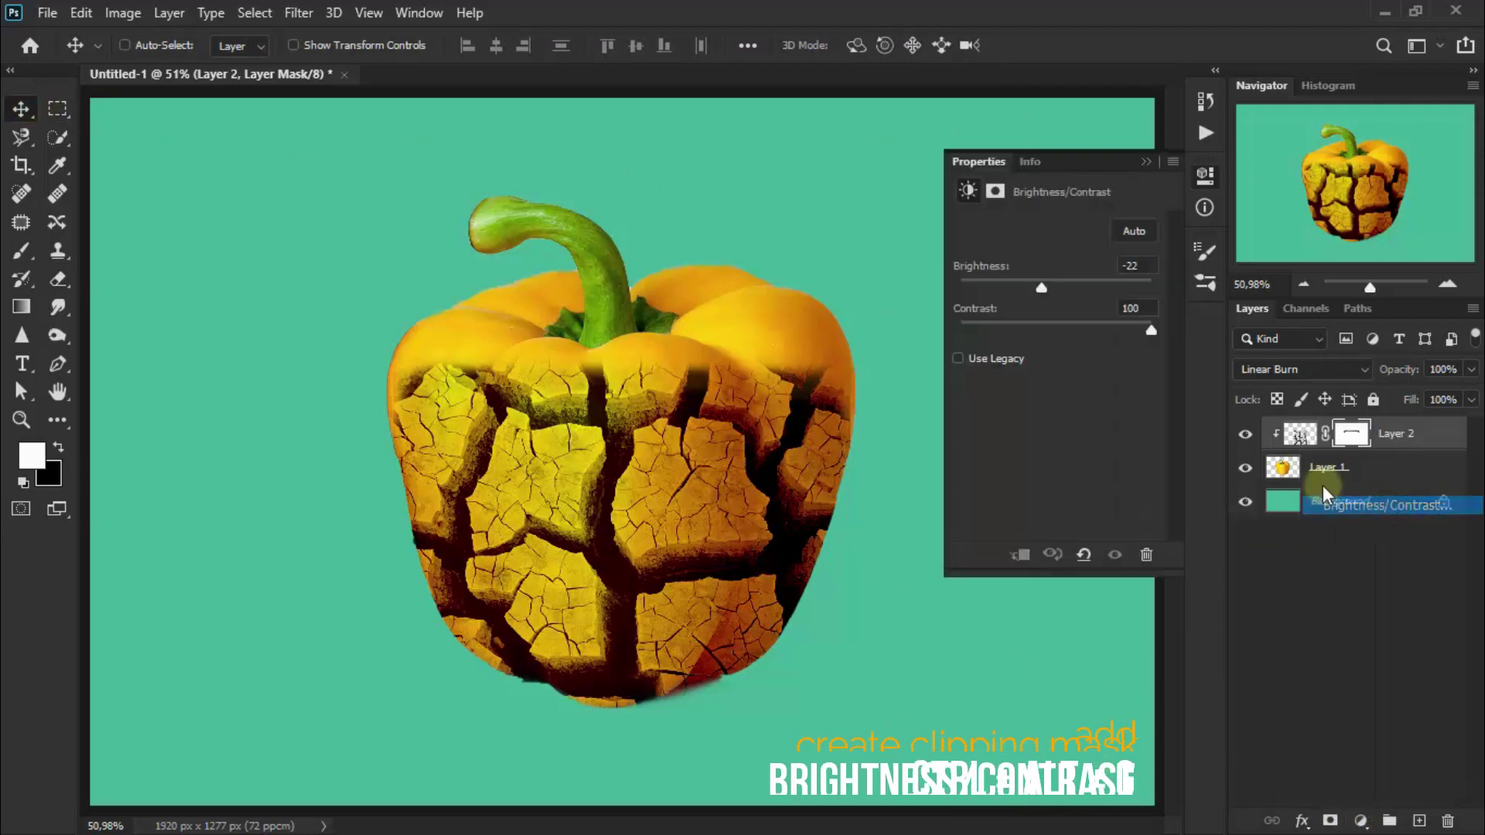
{"action": "key", "text": "ctrl+alt+g"}
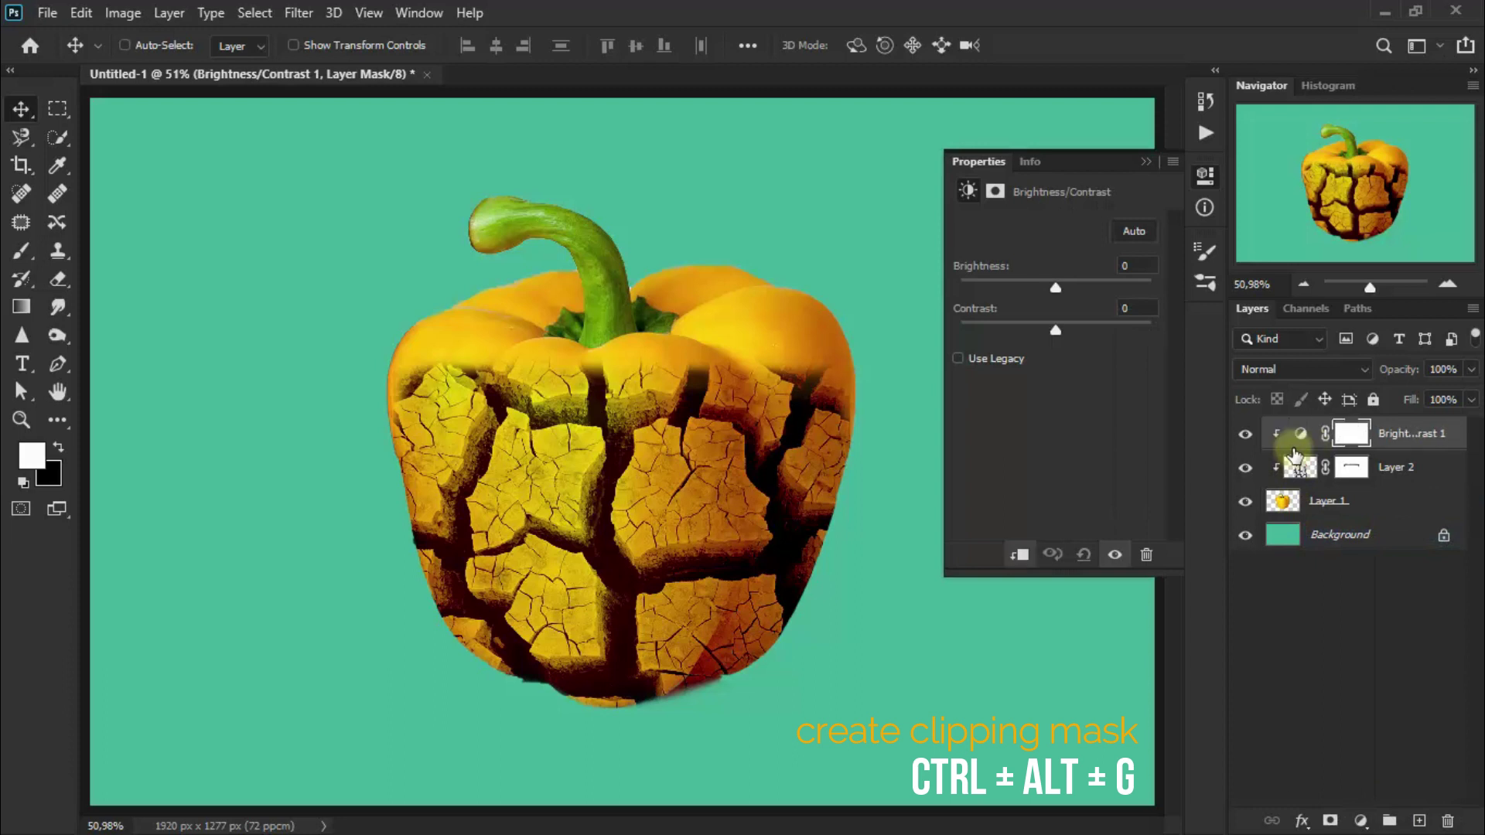
{"action": "mouse_move", "coordinate": [1055, 331]}
{"action": "left_mouse_down"}
{"action": "mouse_move", "coordinate": [1075, 329]}
{"action": "mouse_move", "coordinate": [1051, 329]}
{"action": "mouse_move", "coordinate": [1069, 330]}
{"action": "mouse_move", "coordinate": [1056, 287]}
{"action": "left_mouse_up"}
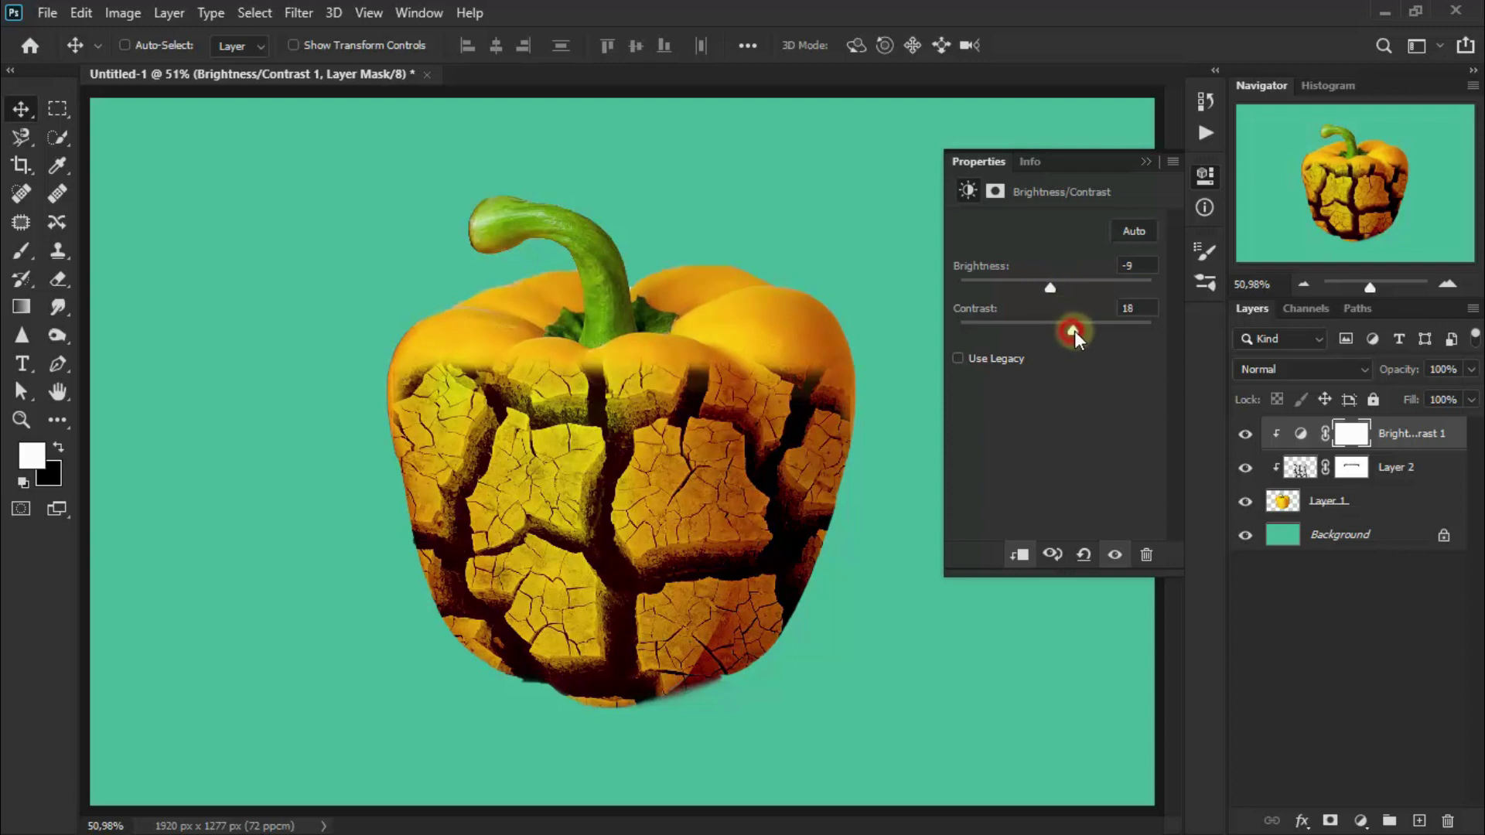
{"action": "left_click_drag", "start_coordinate": [1074, 332], "coordinate": [1080, 329]}
{"action": "left_click", "coordinate": [1148, 163]}
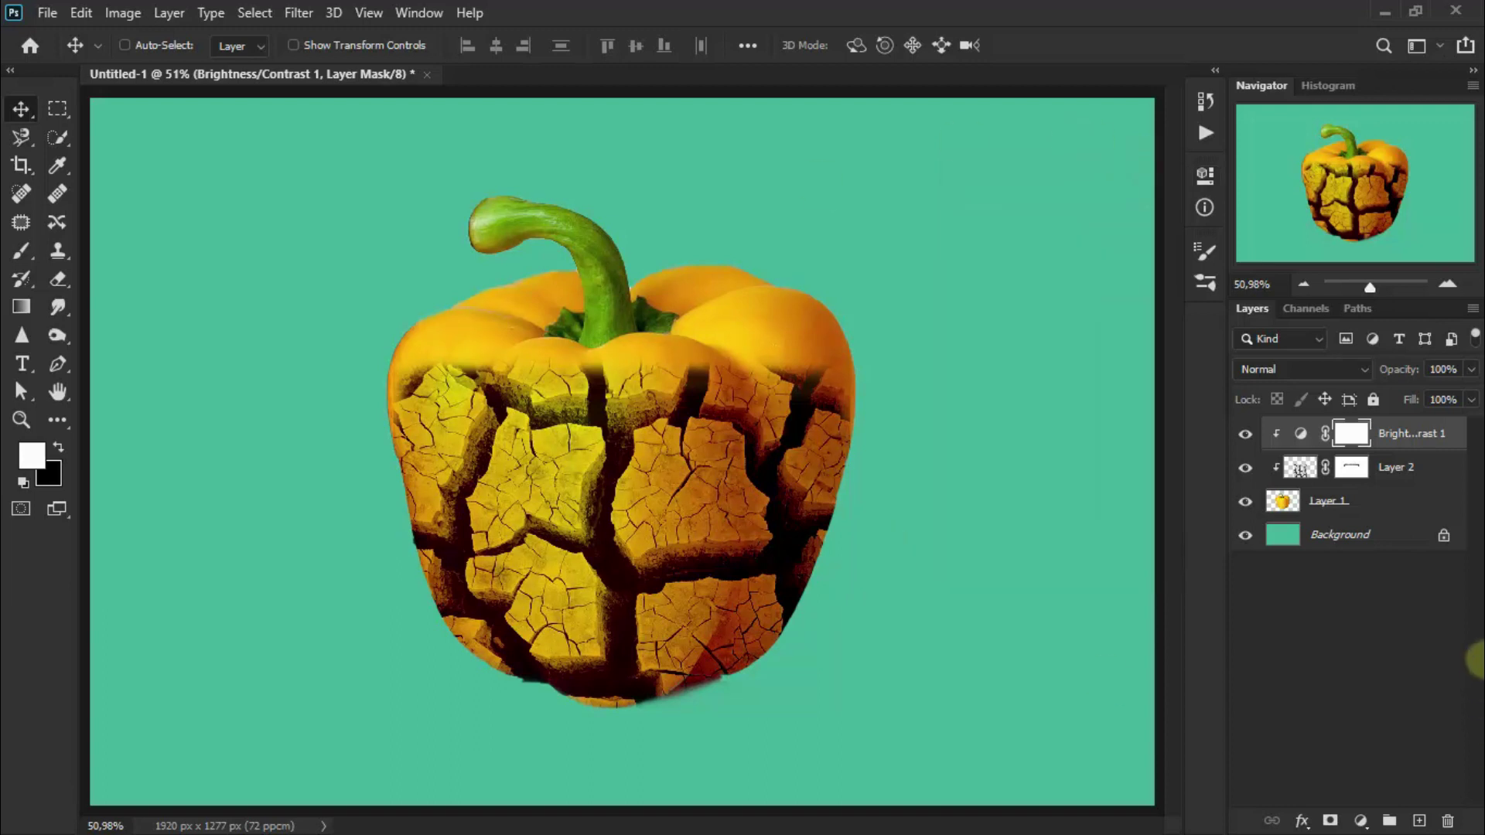
- Duplicate Layer 1, move the original to the top, and set its blend mode to Color
{"action": "left_click", "coordinate": [1380, 501]}
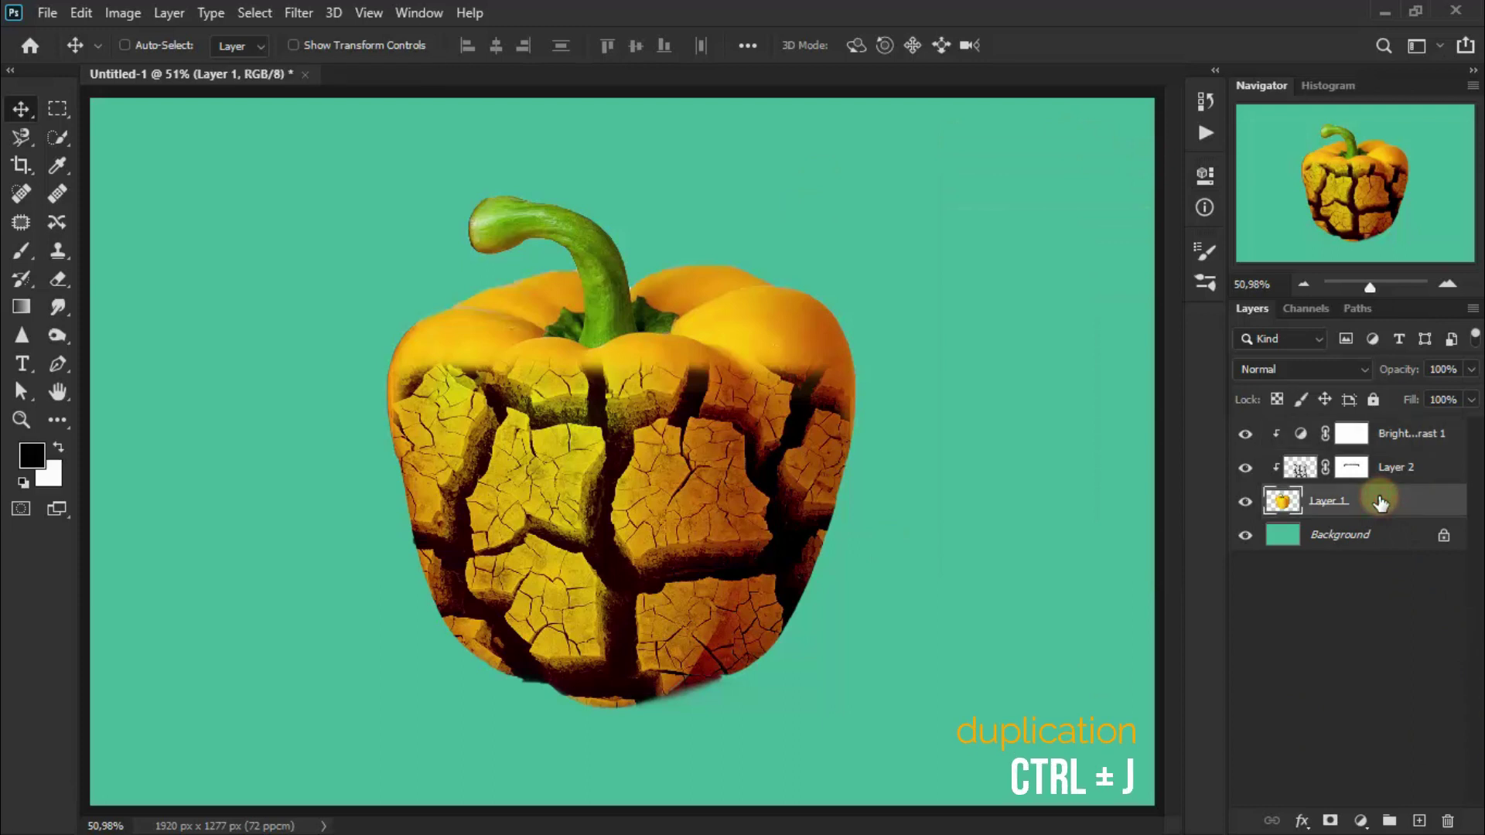
{"action": "key", "text": "ctrl+j"}
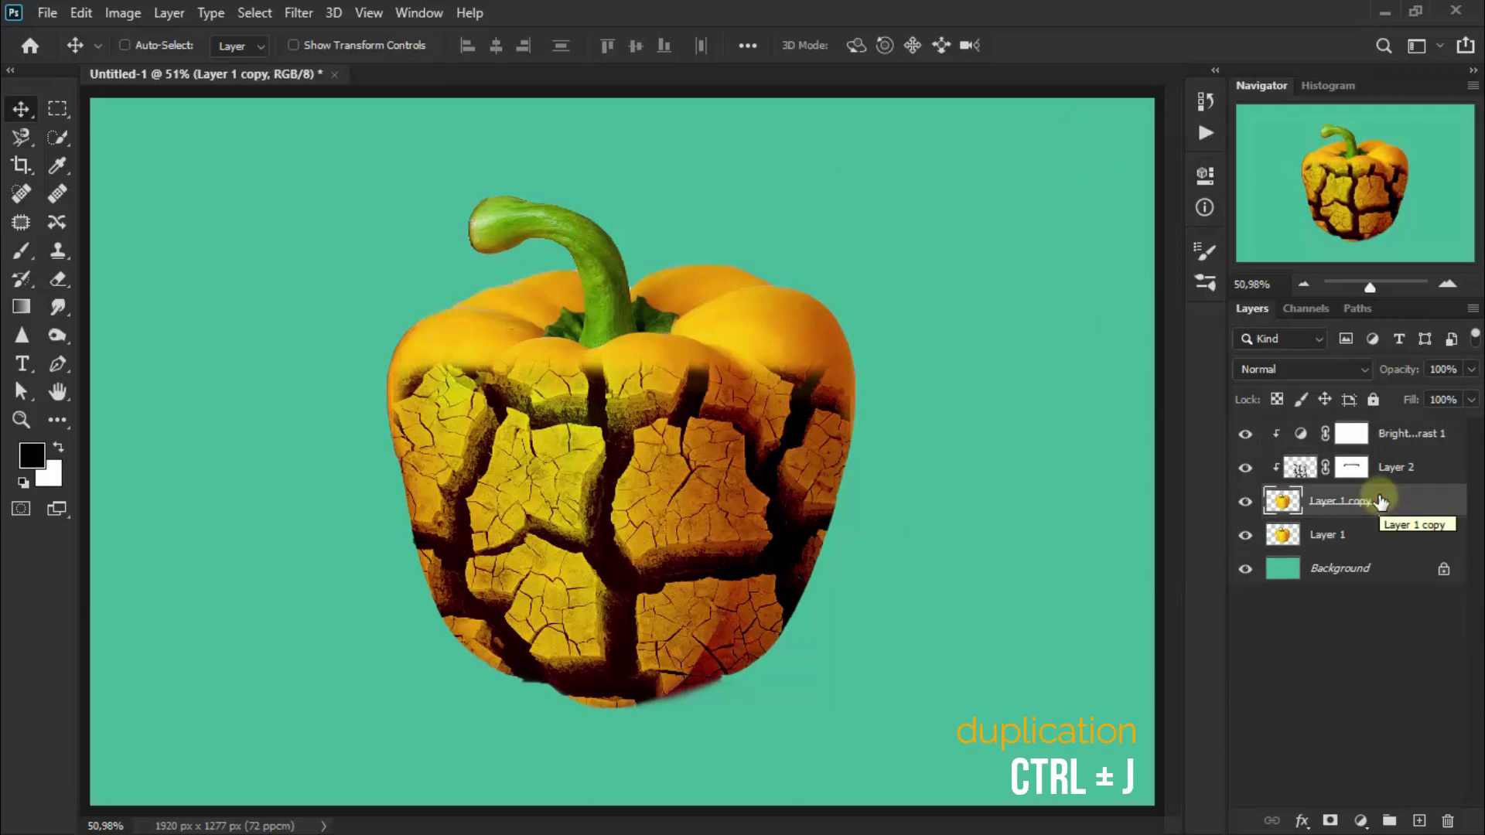
{"action": "left_click", "coordinate": [1381, 533]}
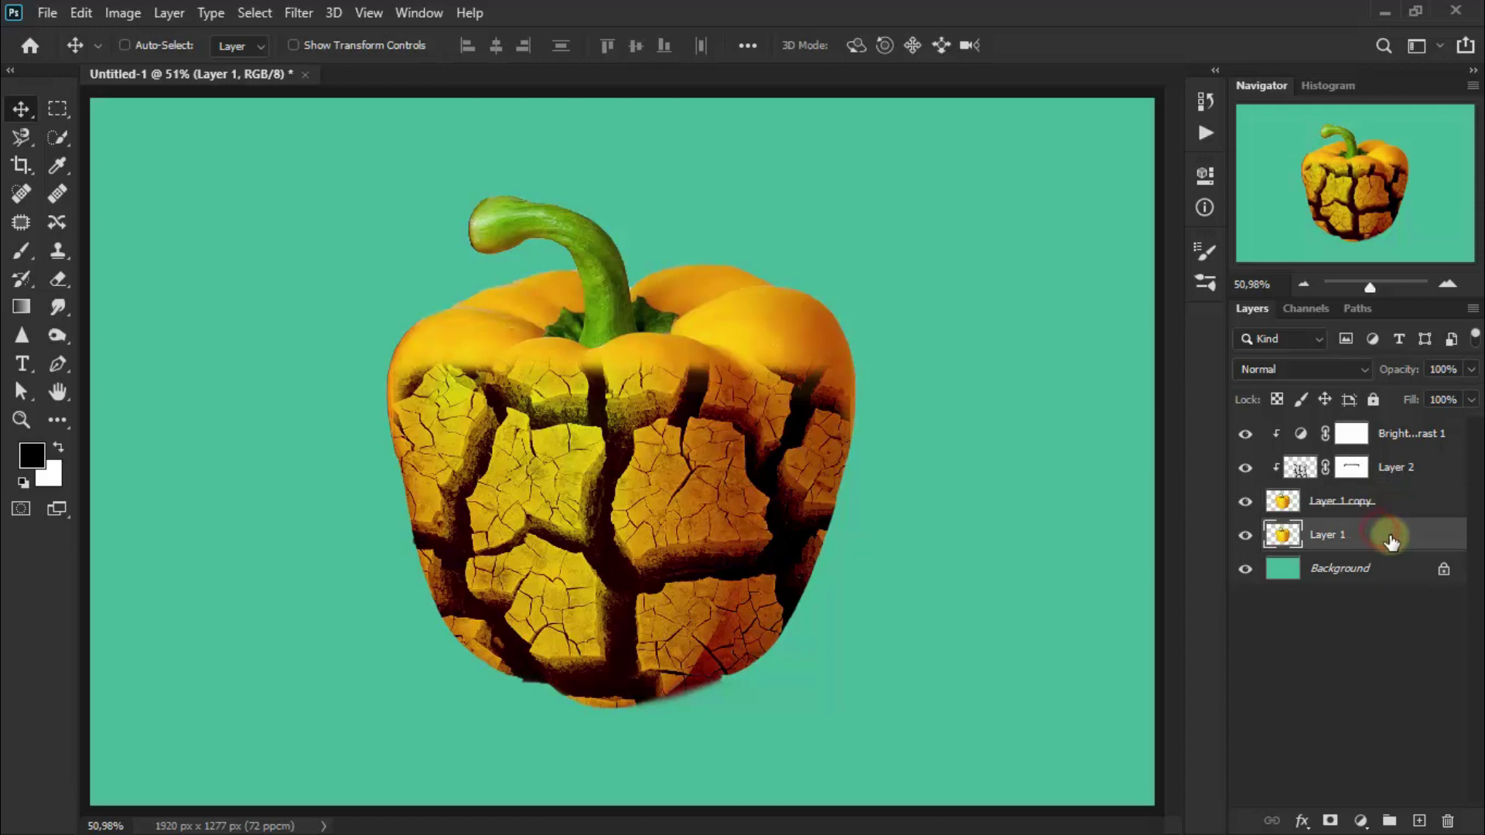
{"action": "left_click_drag", "start_coordinate": [1390, 538], "coordinate": [1329, 444]}
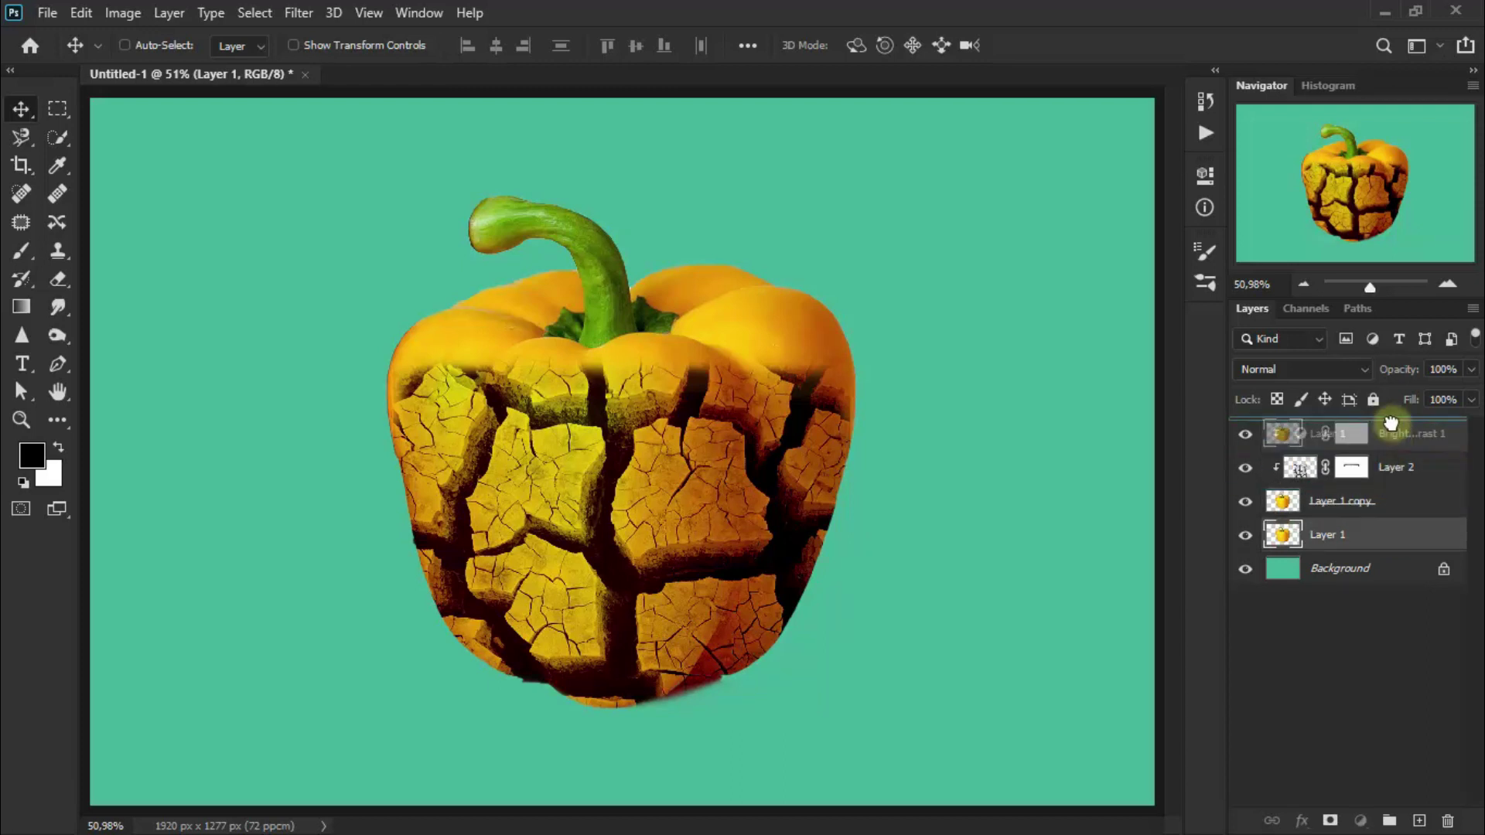
{"action": "left_click", "coordinate": [1303, 369]}
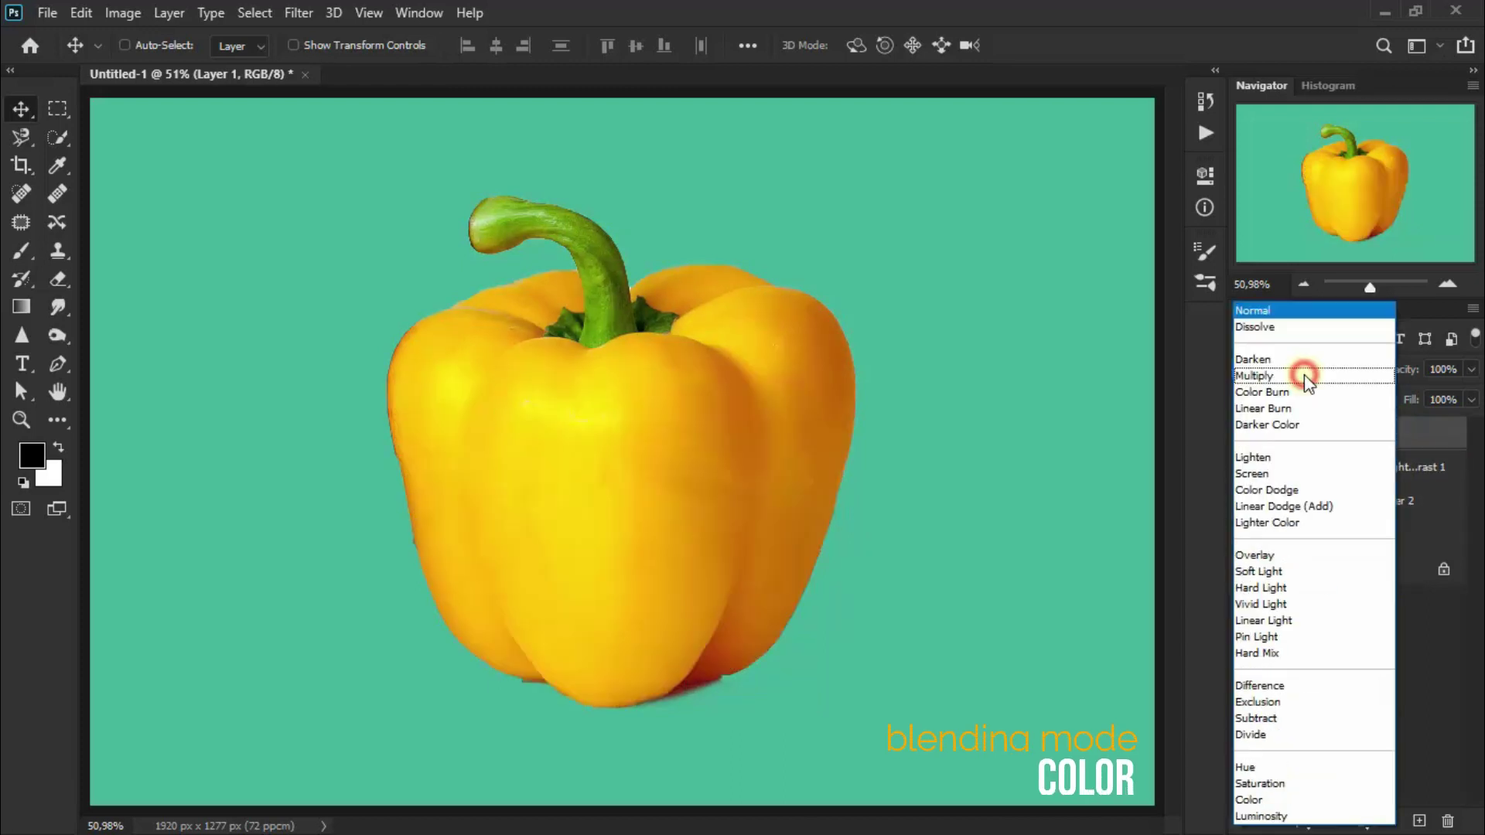
{"action": "left_click", "coordinate": [1284, 800]}
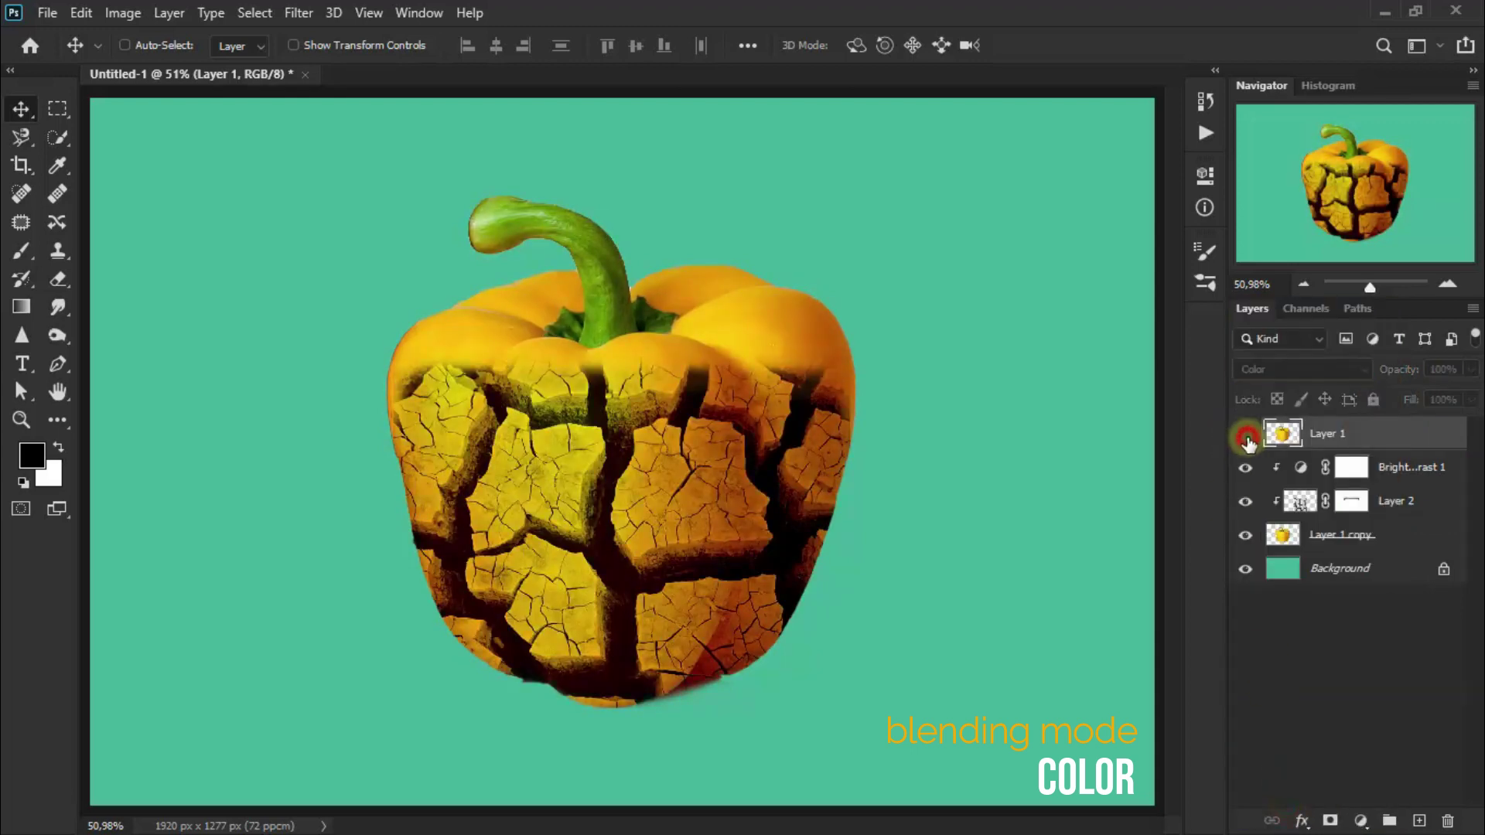